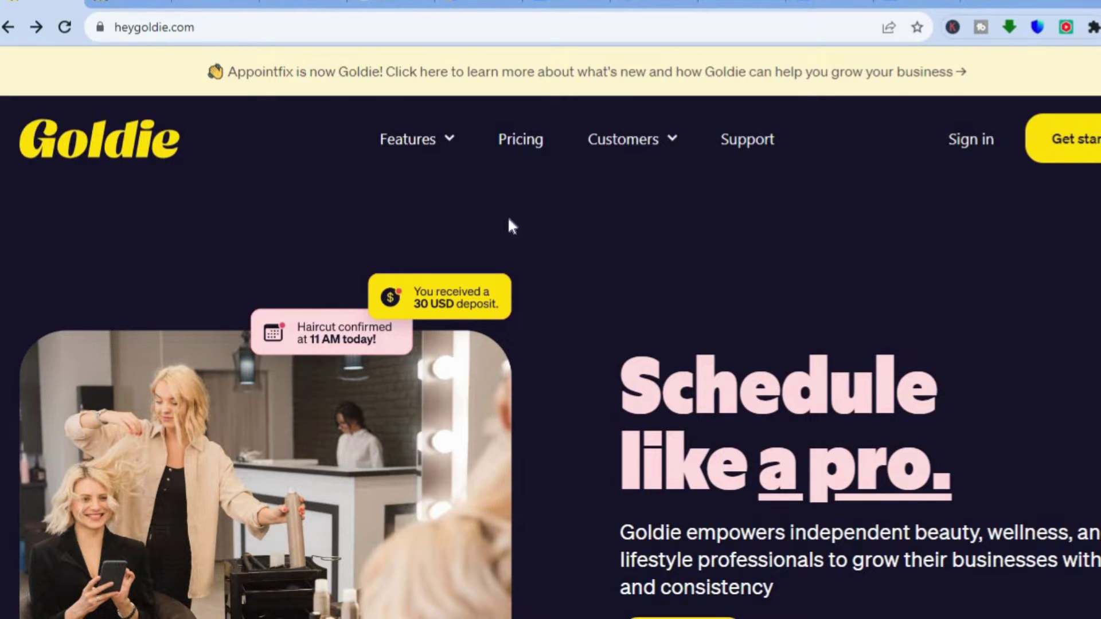
# Step: Look over Goldie's features, then browse the pricing page's Starter, Pro and Team plans
pyautogui.click(446, 150)
pyautogui.click(521, 152)
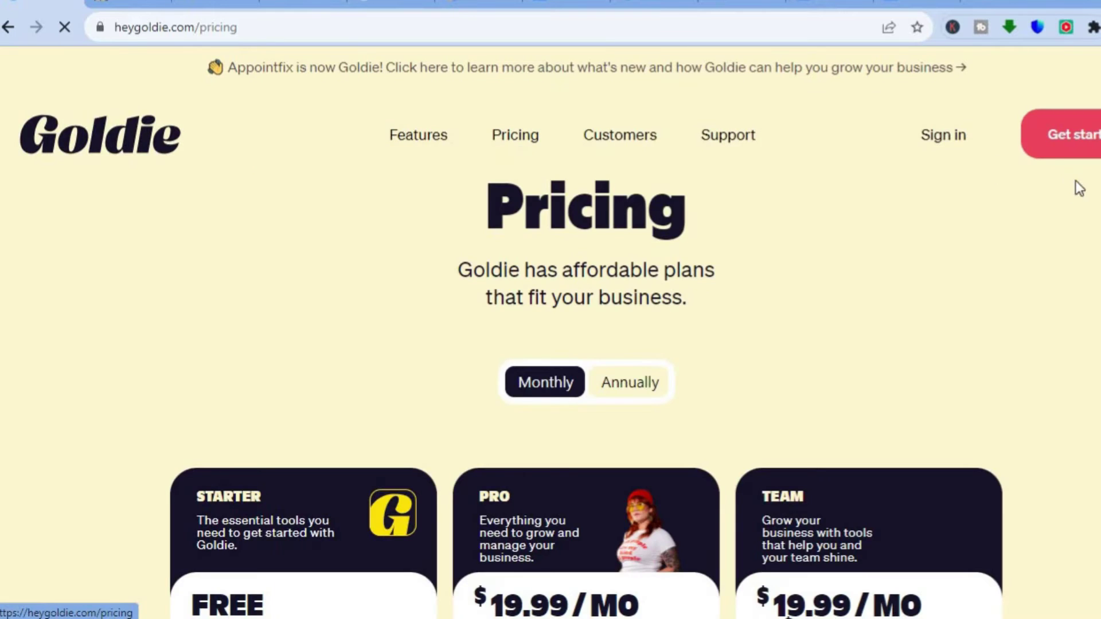
pyautogui.scroll(-5, 1078, 189)
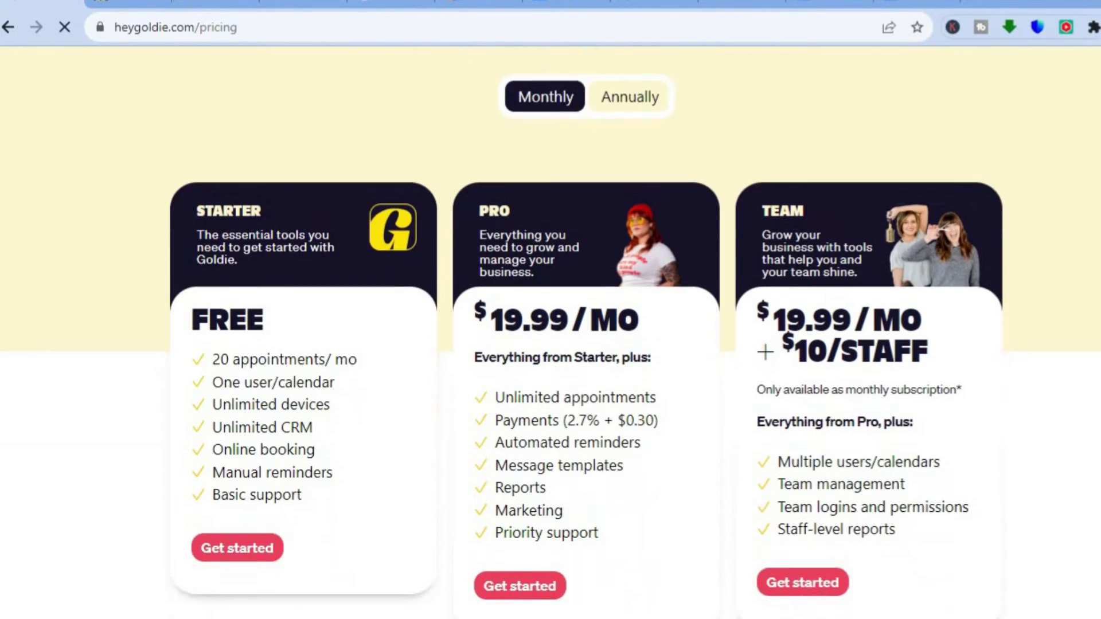
pyautogui.scroll(-2, 1078, 189)
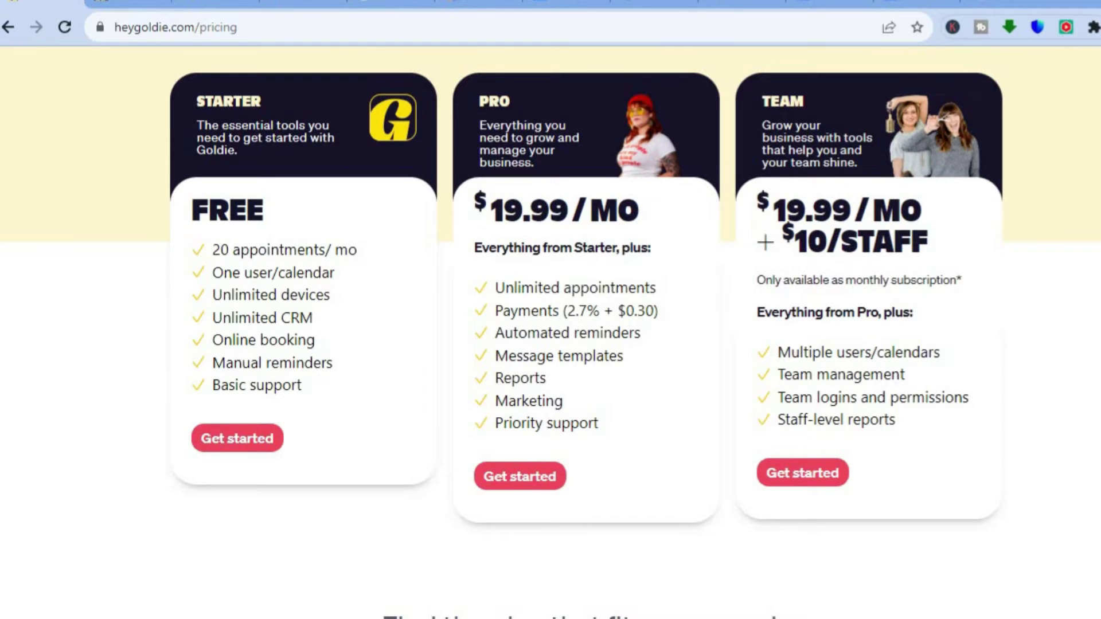
pyautogui.scroll(6, 240, 263)
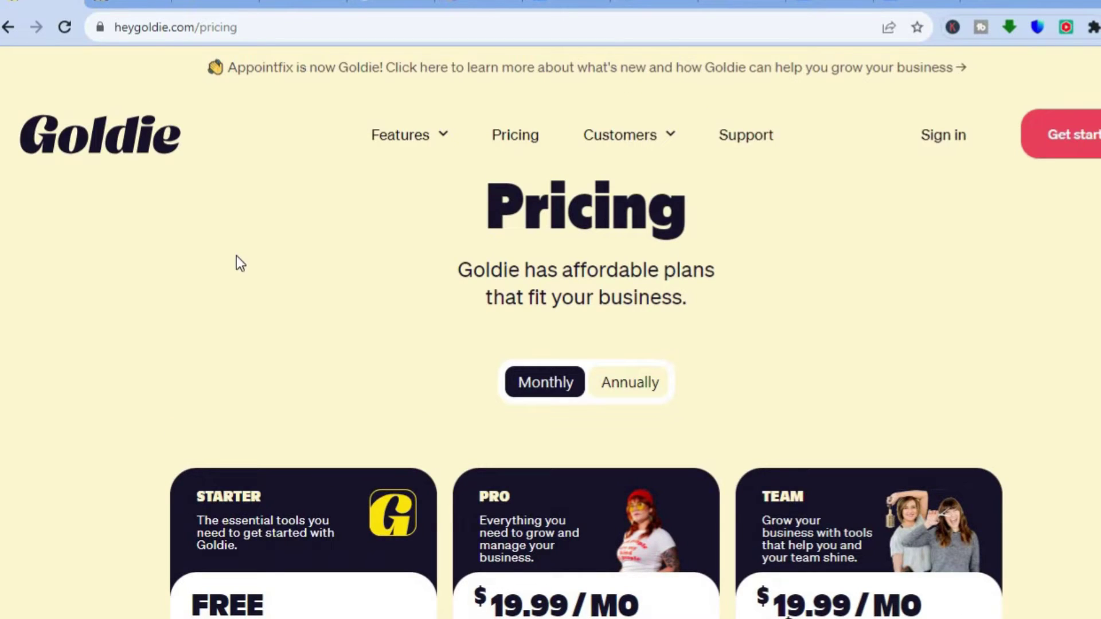
# Step: Switch to the app.heygoldie.com calendar and start a new appointment for Nov 02 2023
pyautogui.click(121, 6)
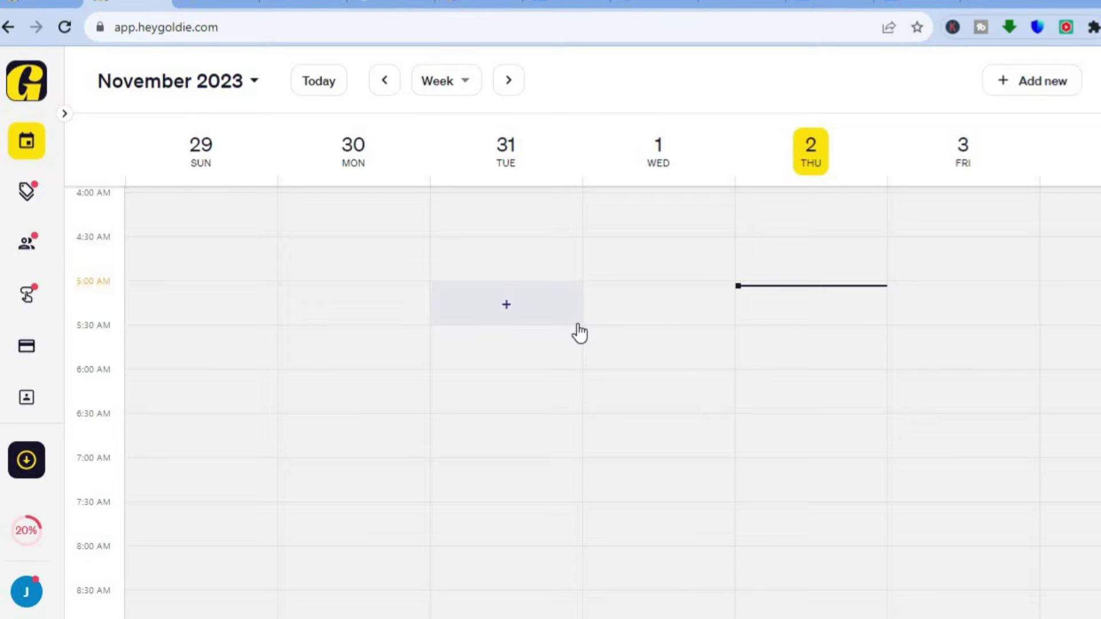
pyautogui.click(1026, 85)
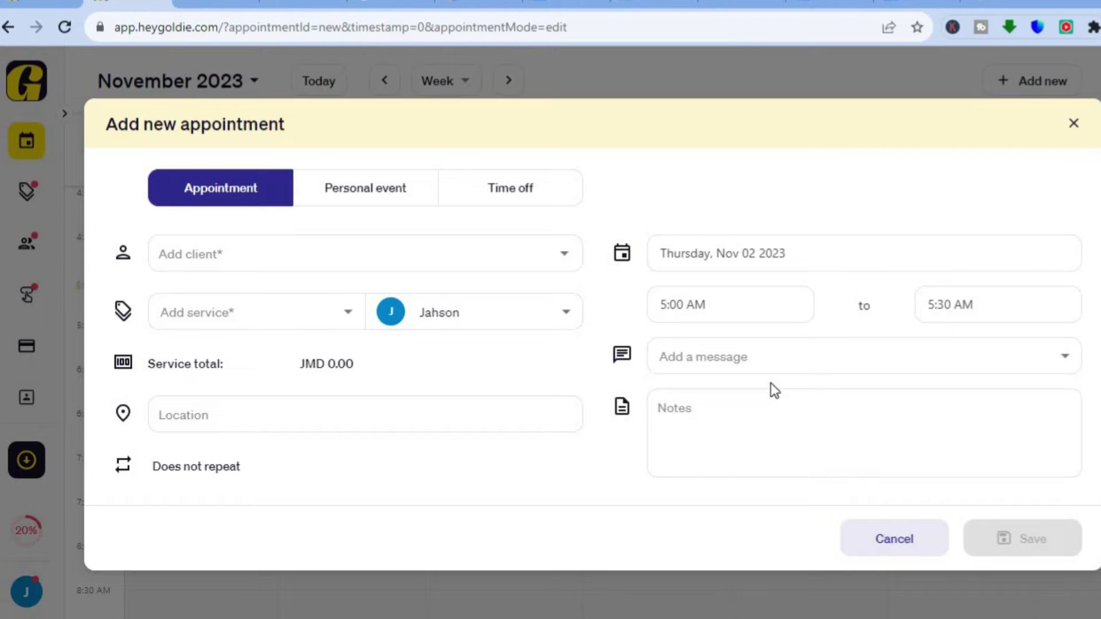
# Step: Change the new entry to a Personal event, then cancel it without saving
pyautogui.click(353, 184)
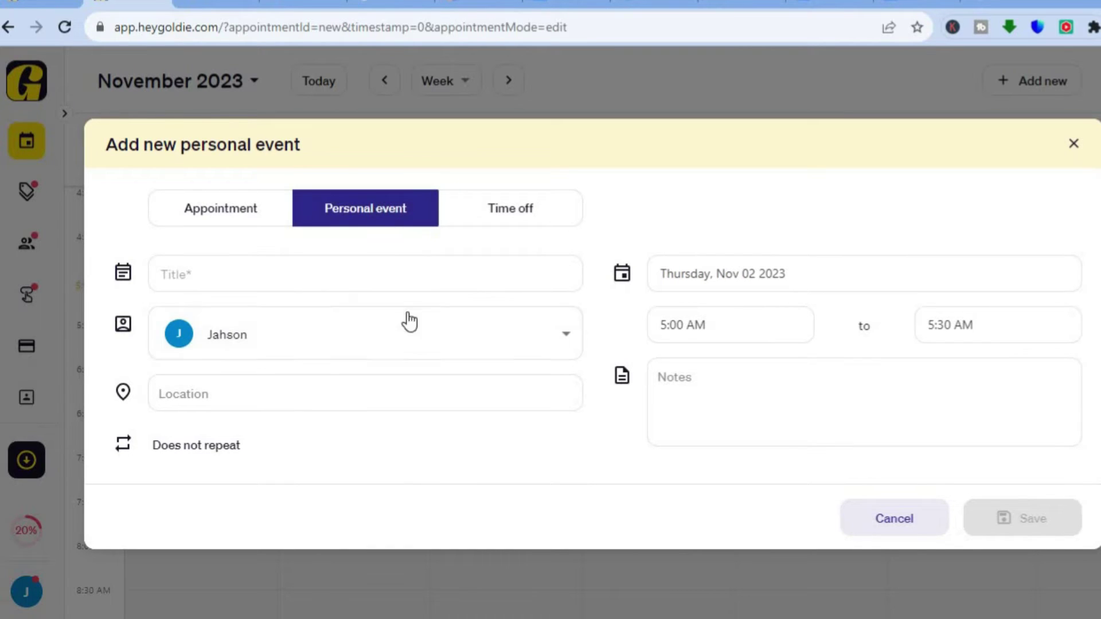
pyautogui.click(1071, 143)
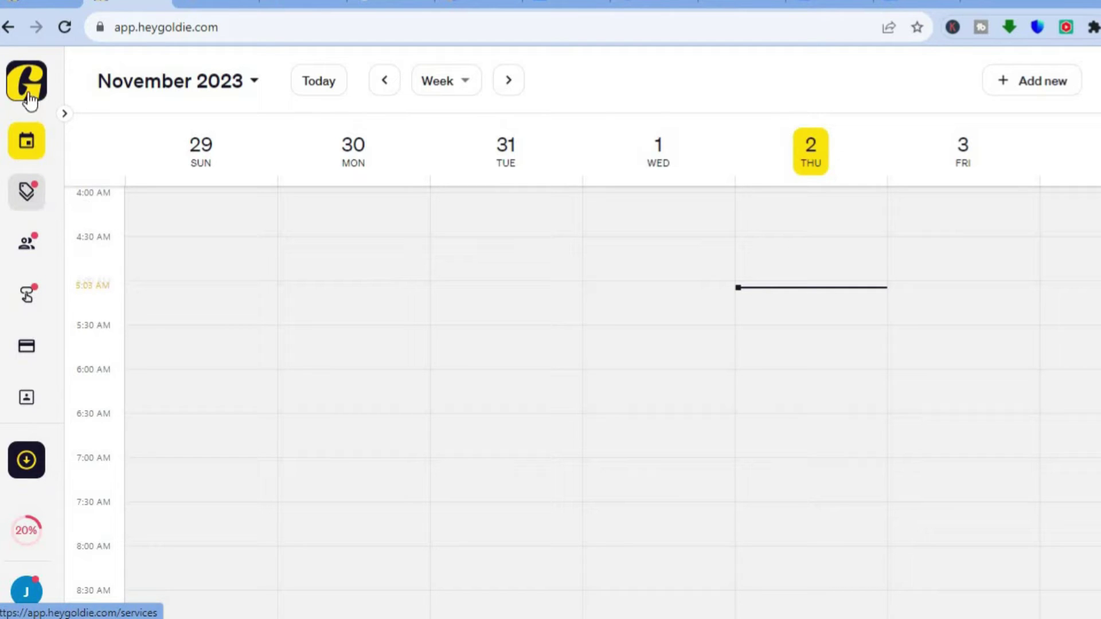
# Step: Open the Services list of four JMD 50.00 services and bring up the Add new options
pyautogui.click(26, 195)
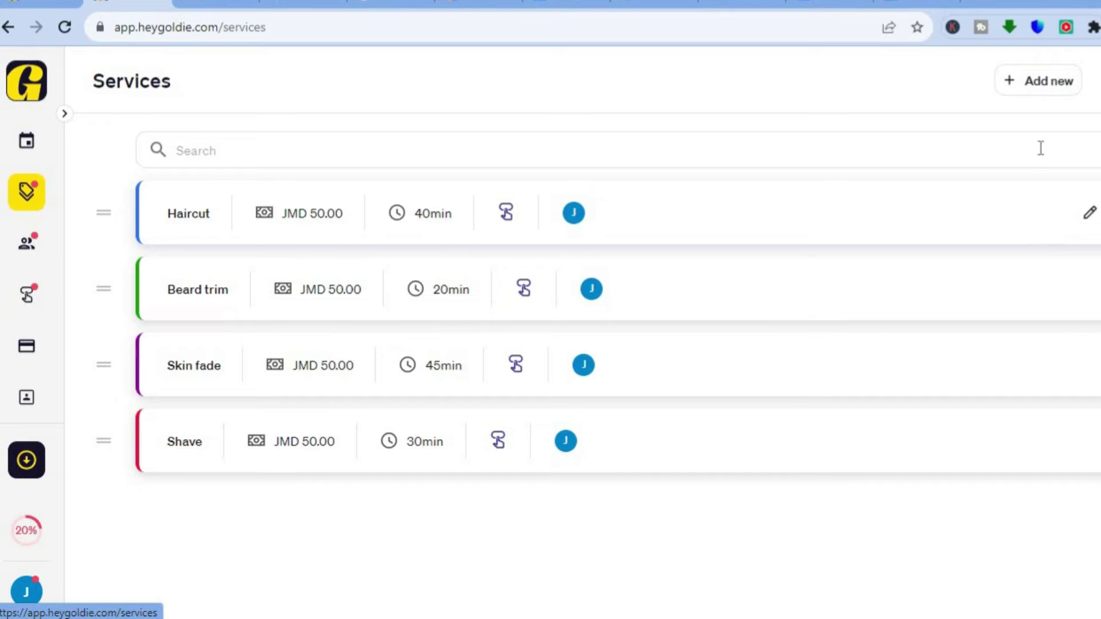
pyautogui.click(1036, 82)
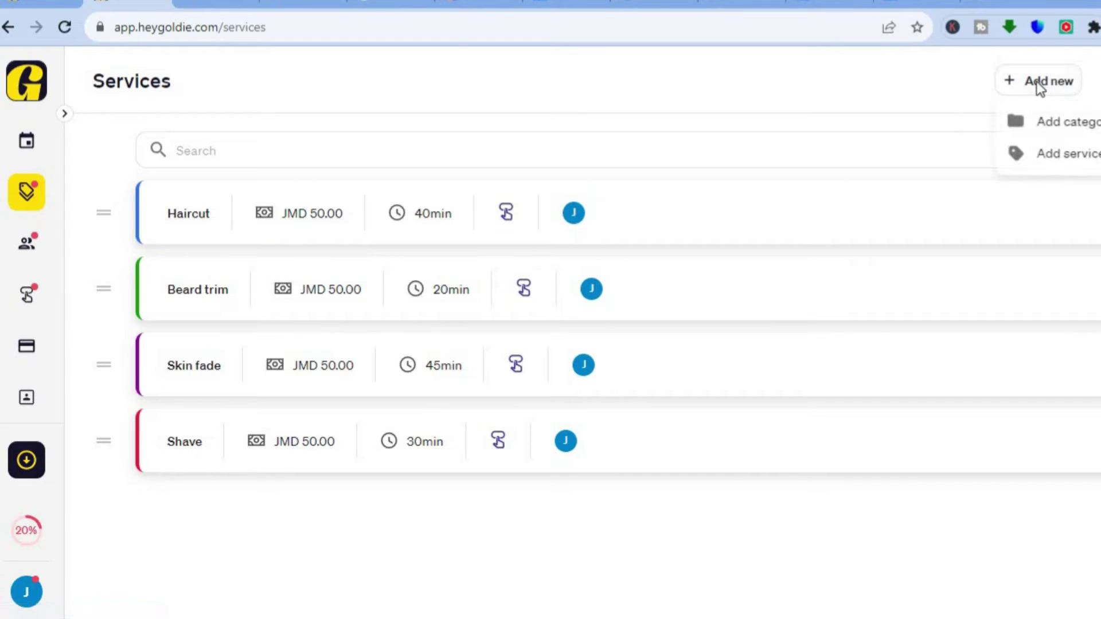
# Step: Start a new service named Fade and give it the colour Maroon
pyautogui.click(1062, 155)
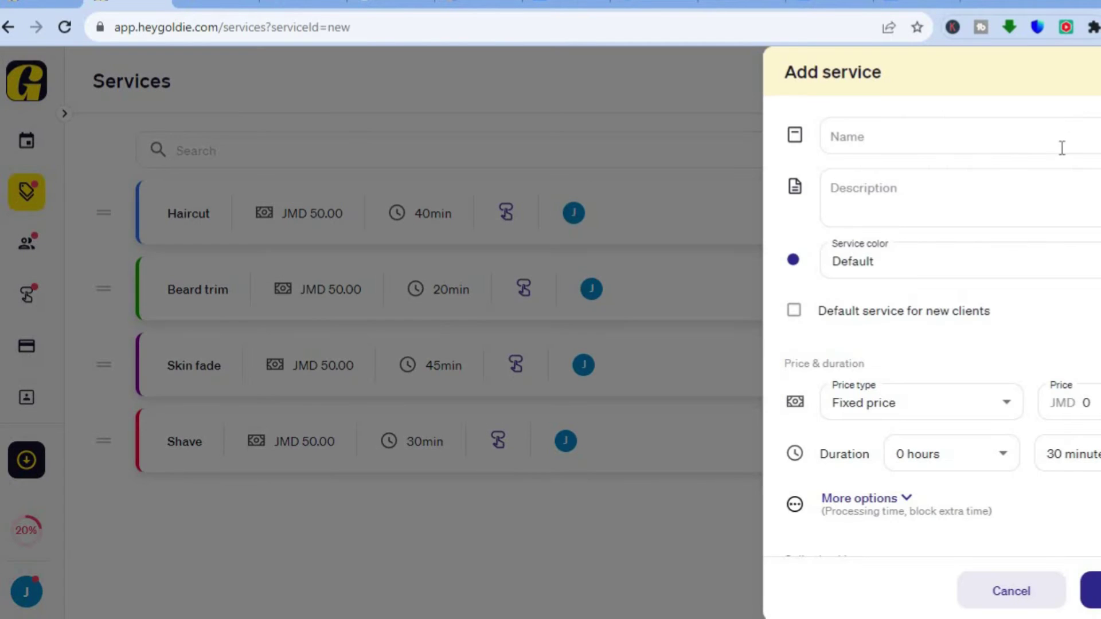
pyautogui.click(987, 146)
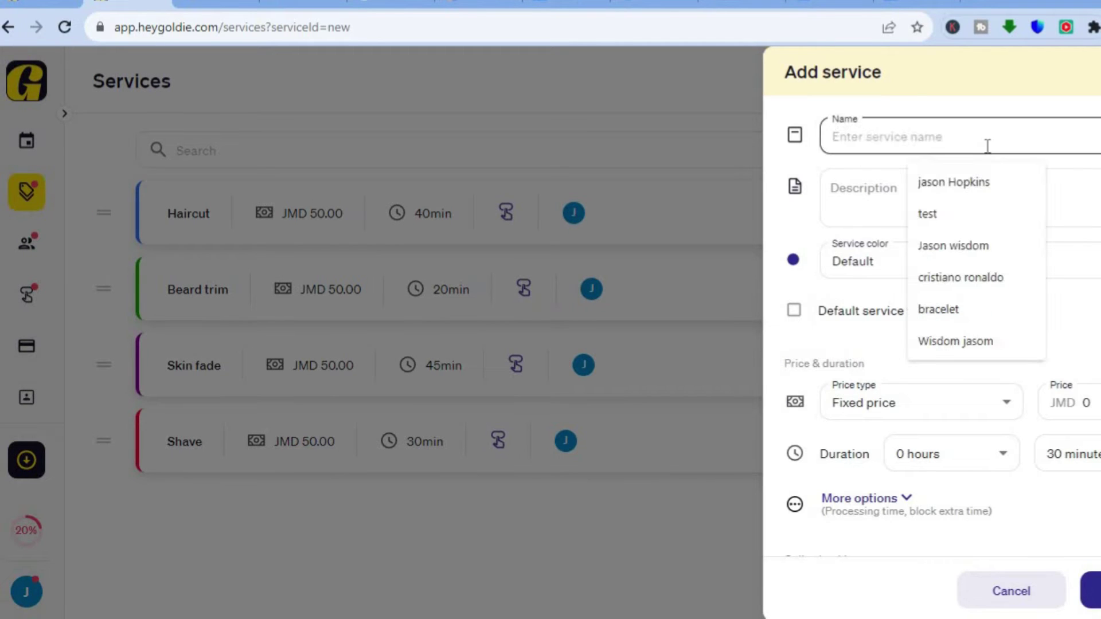
pyautogui.click(1072, 177)
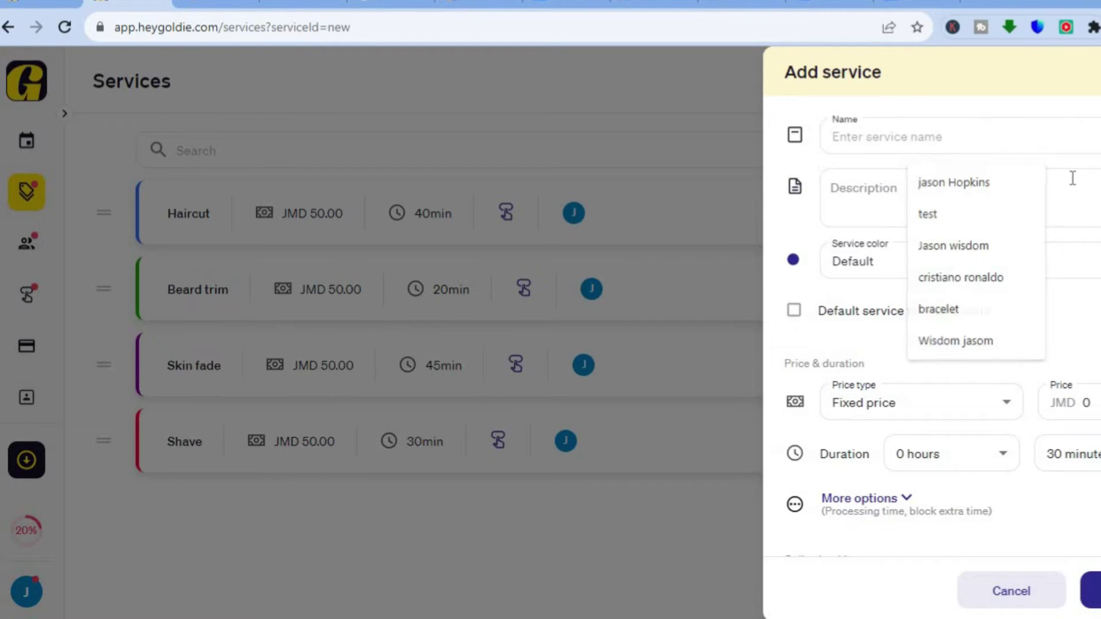
pyautogui.click(986, 132)
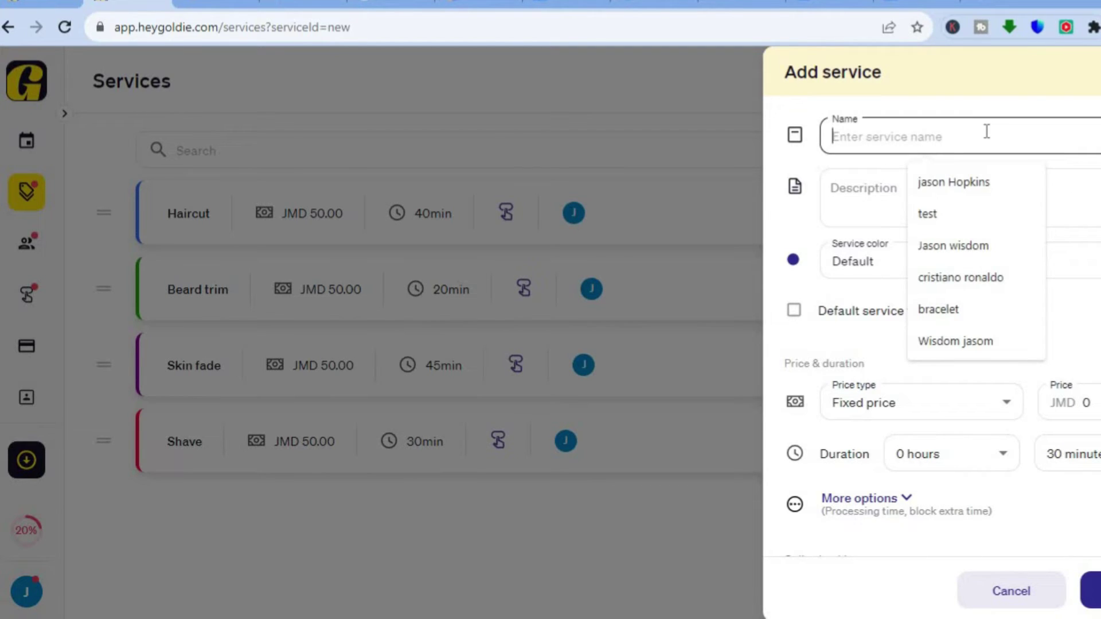
pyautogui.write('F')
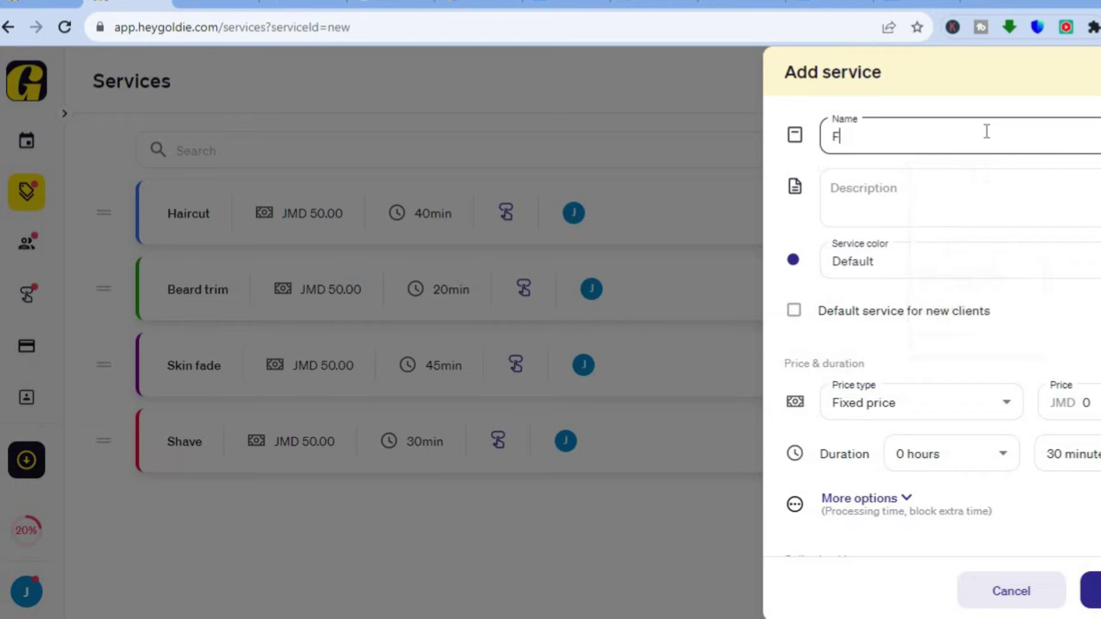
pyautogui.write('ade')
pyautogui.click(979, 188)
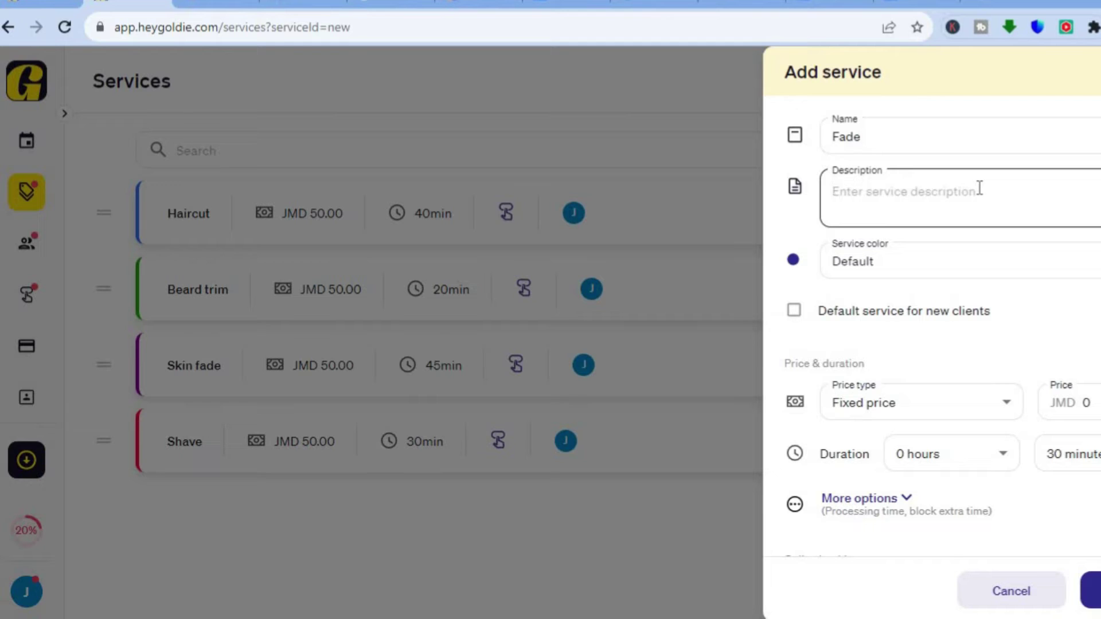
pyautogui.click(965, 273)
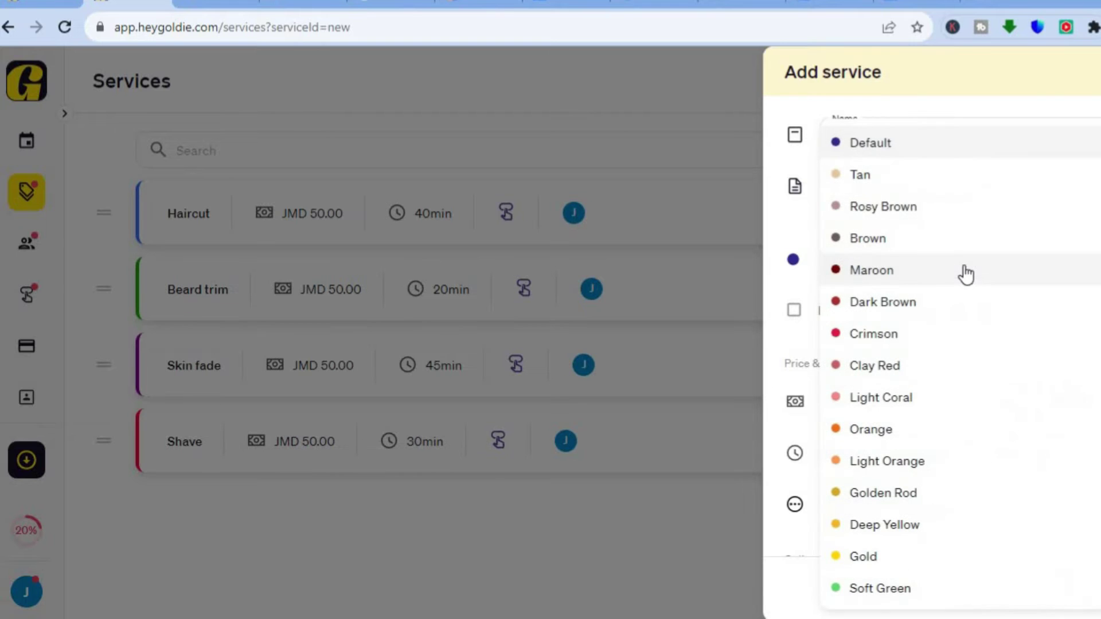
pyautogui.click(936, 270)
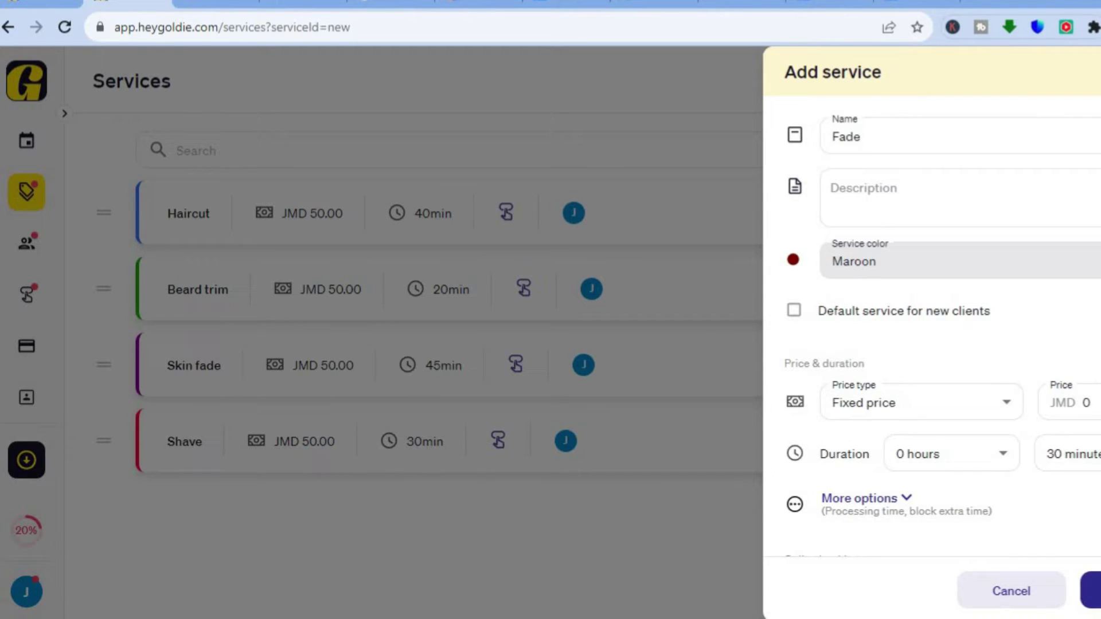
# Step: Set Fade's fixed price to 500 and its duration to 45 minutes
pyautogui.scroll(-3, 965, 271)
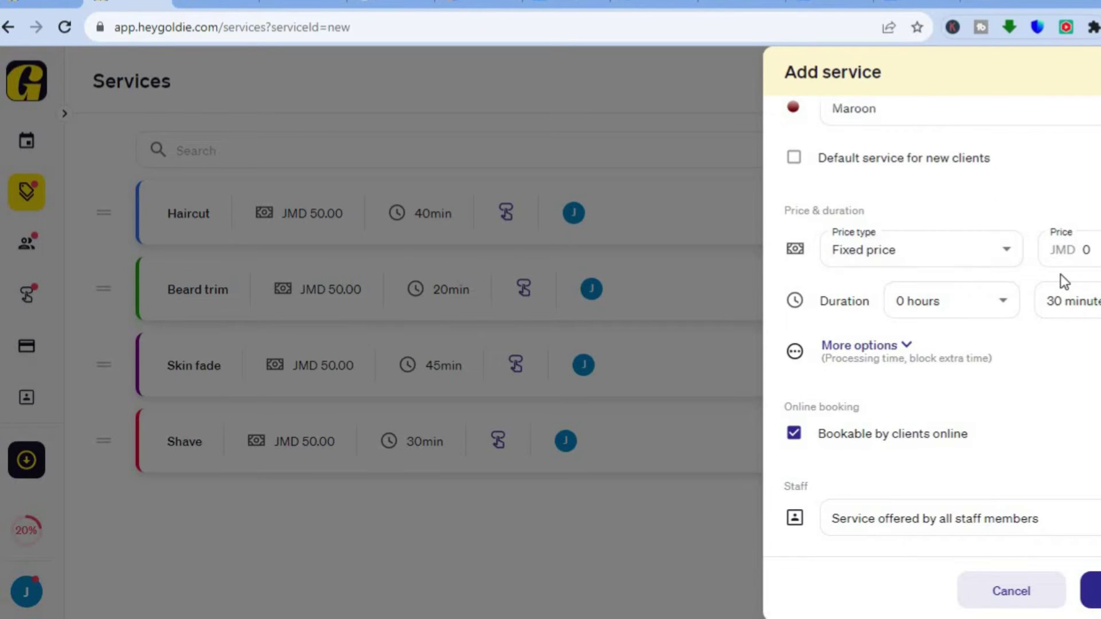
pyautogui.click(1085, 250)
pyautogui.write('500')
pyautogui.click(992, 253)
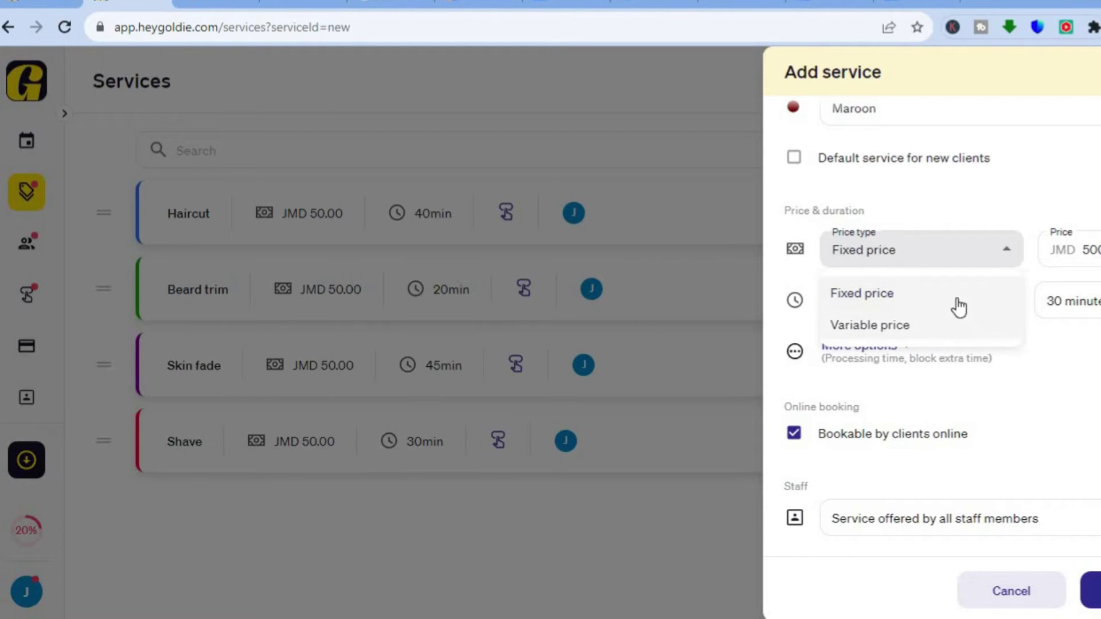
pyautogui.click(1097, 364)
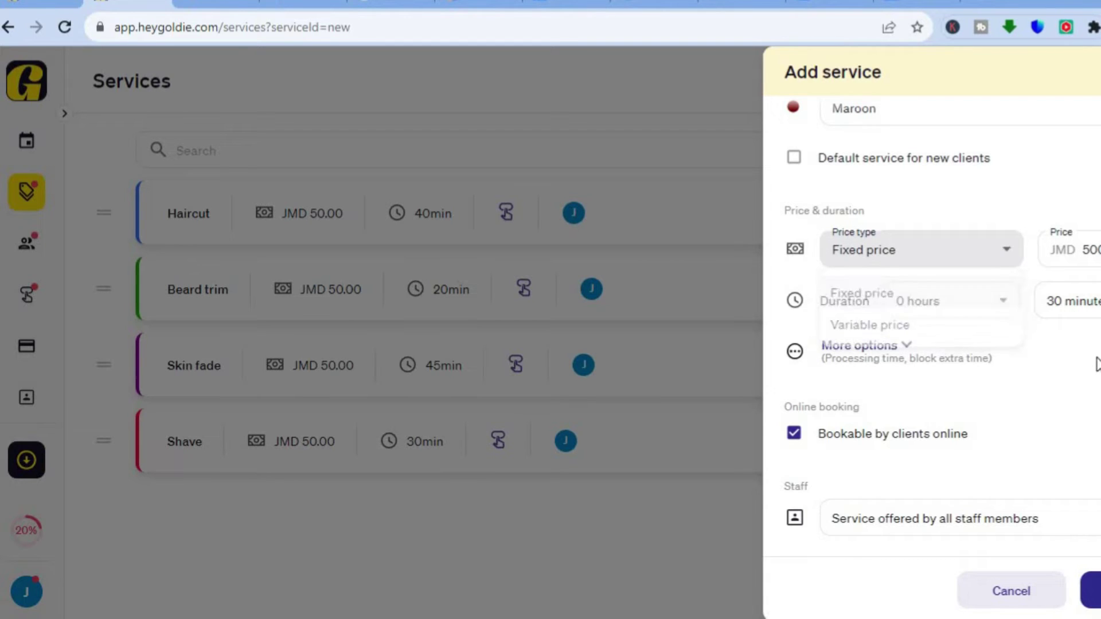
pyautogui.click(1080, 303)
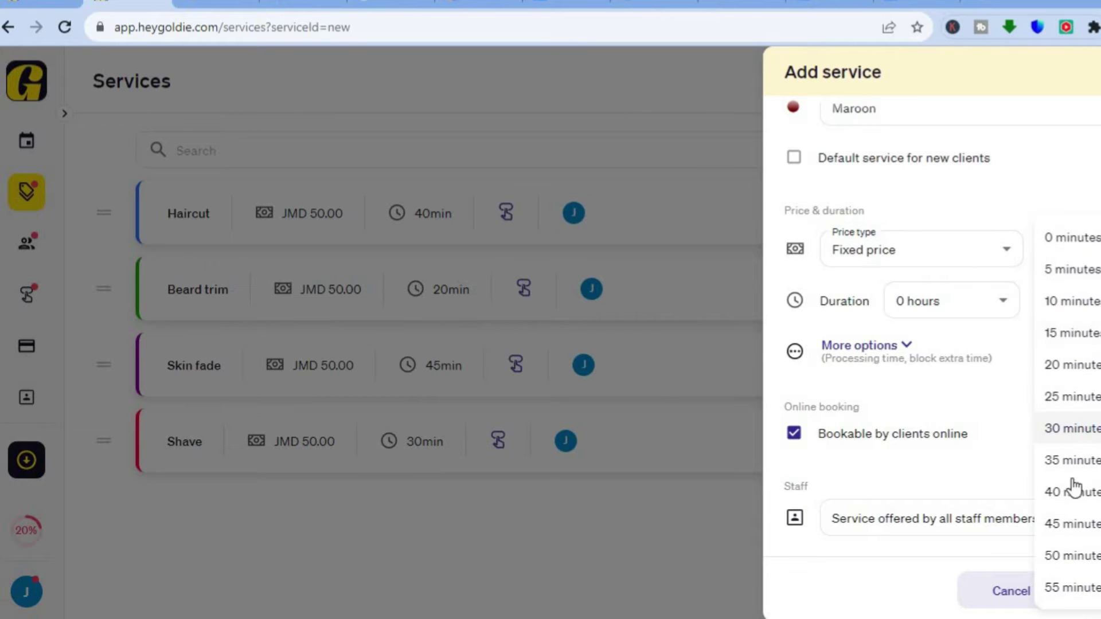
pyautogui.click(1064, 531)
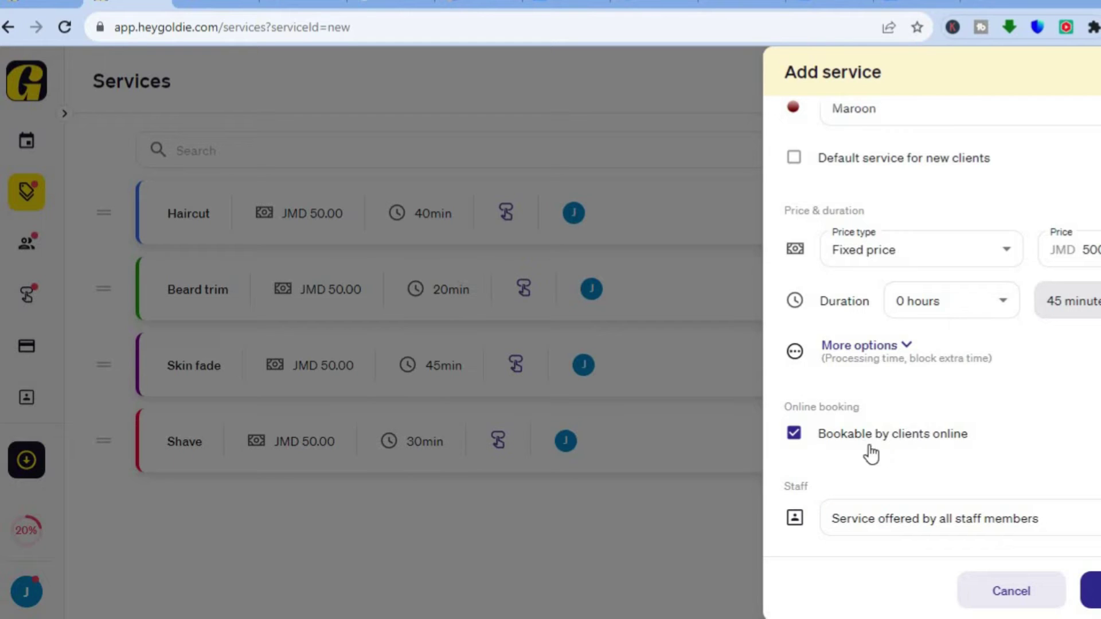
# Step: Check which staff offer Fade, then dismiss the congratulations message after saving
pyautogui.scroll(-1, 940, 318)
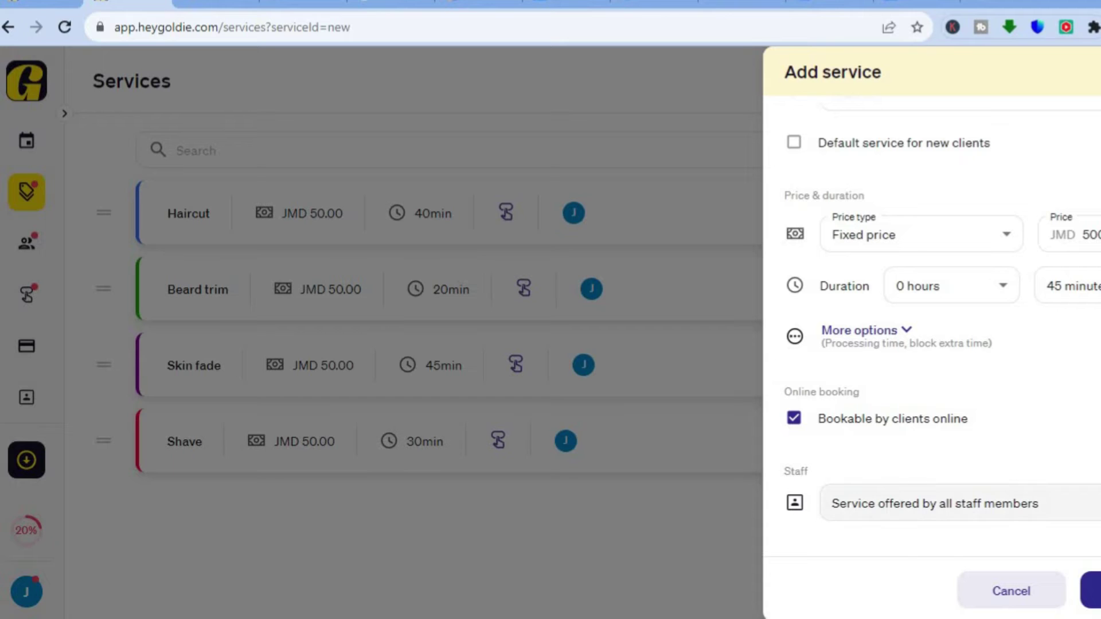
pyautogui.click(935, 503)
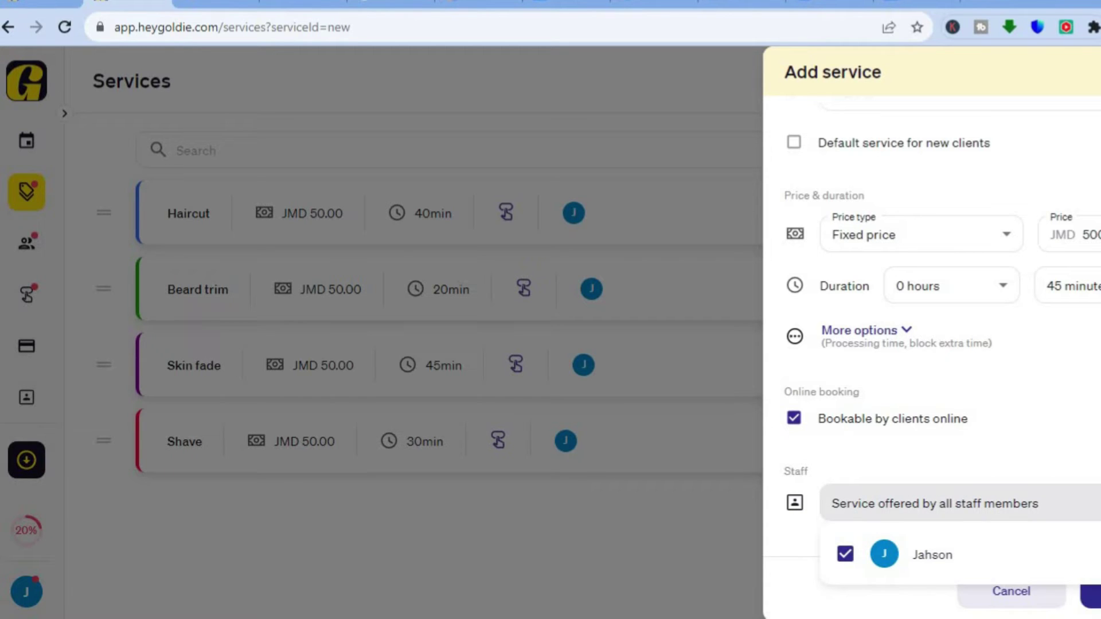
pyautogui.press('Escape')
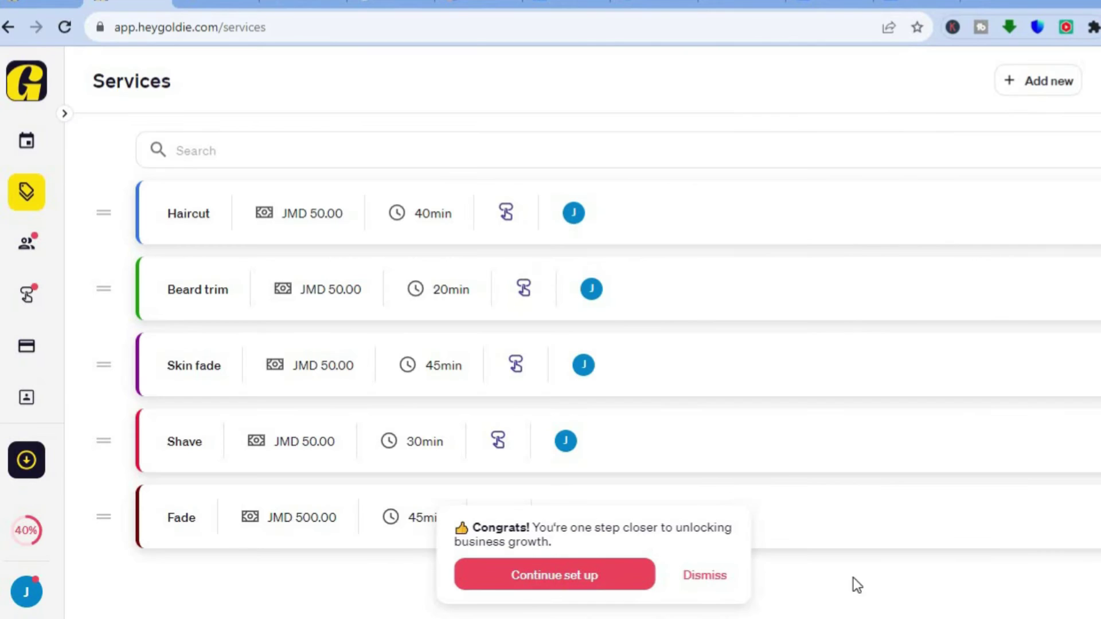
pyautogui.click(700, 576)
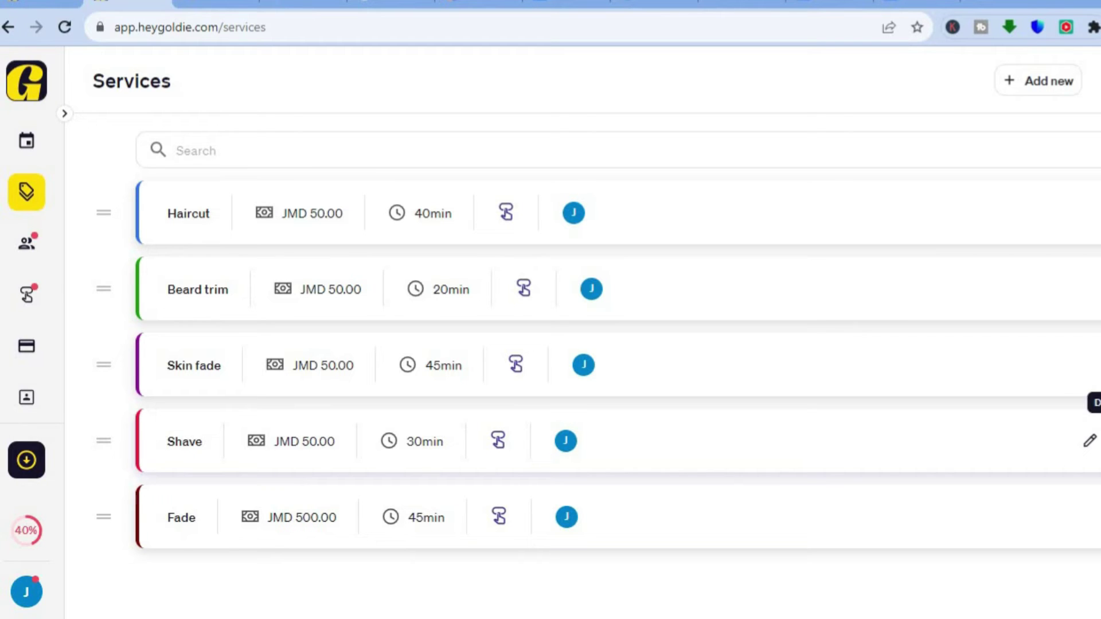
# Step: Delete the Shave service, then inspect Skin fade's extra timing options without changing anything
pyautogui.click(1098, 440)
pyautogui.click(710, 389)
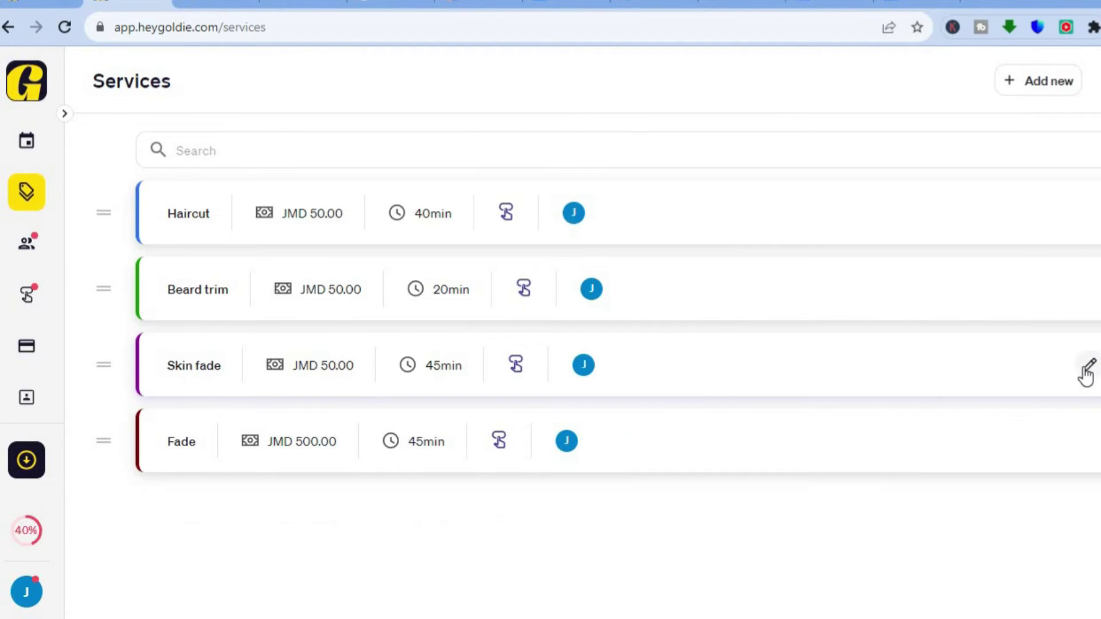
pyautogui.click(1088, 372)
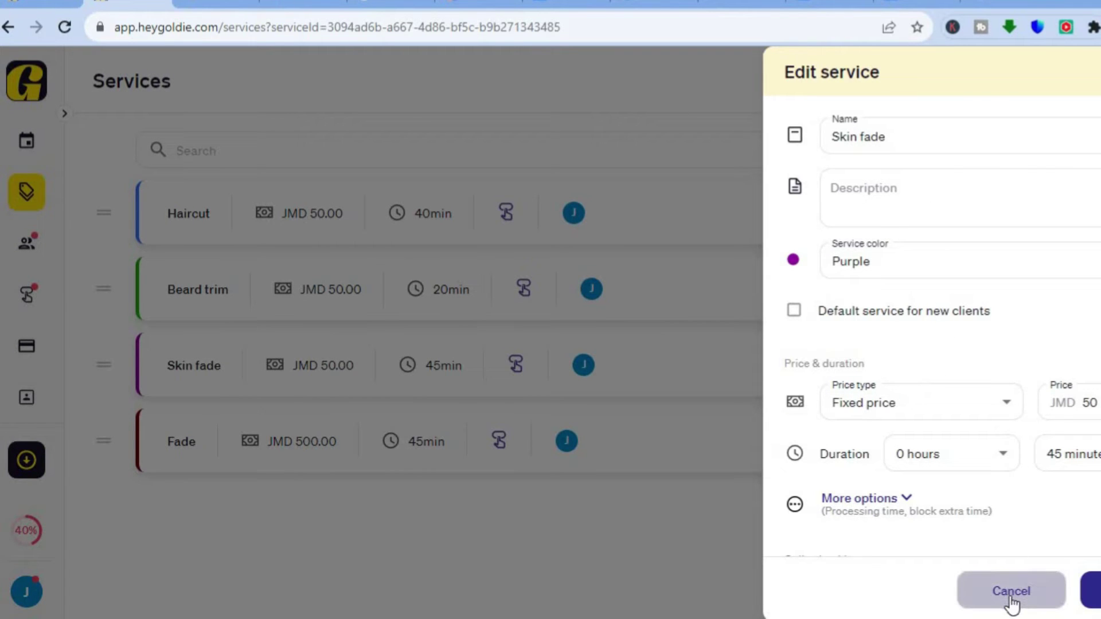
pyautogui.click(892, 502)
pyautogui.scroll(-2, 941, 319)
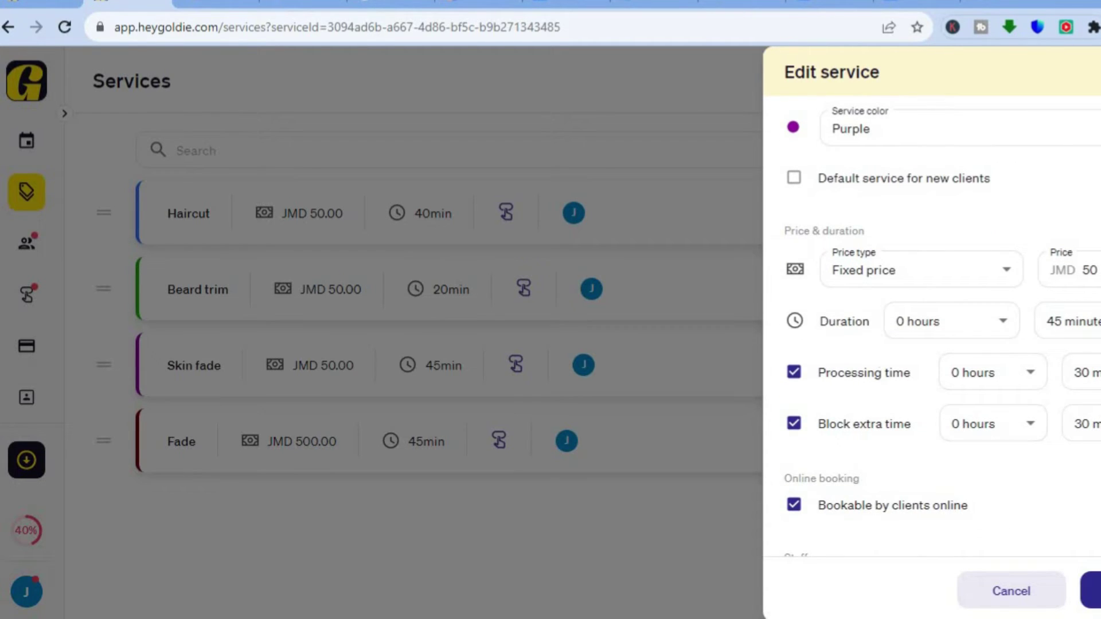
pyautogui.scroll(2, 941, 318)
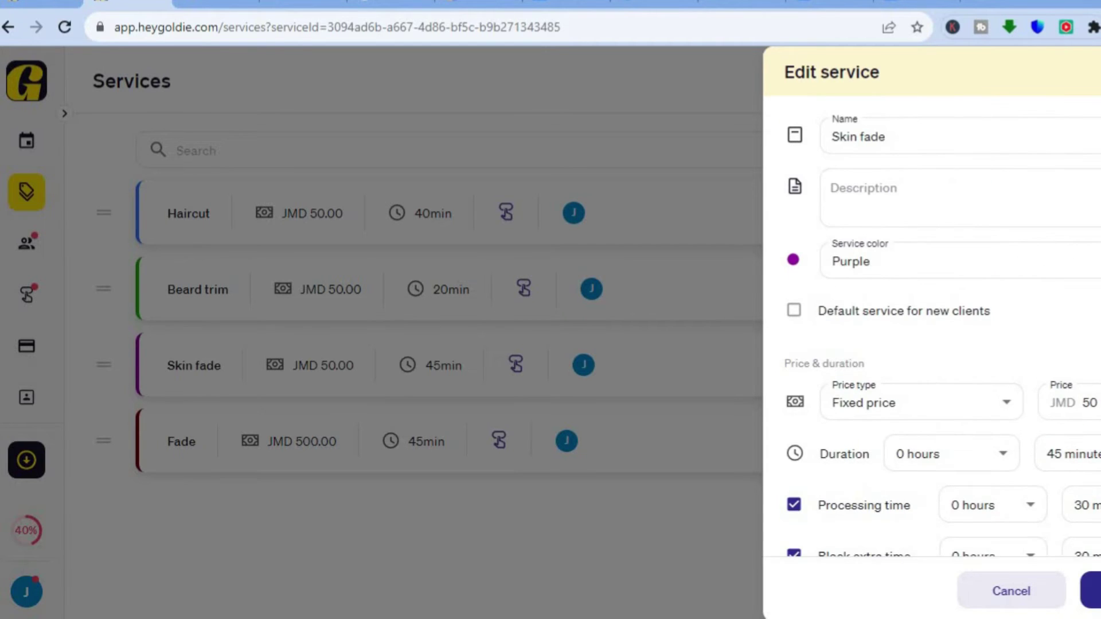
pyautogui.press('Escape')
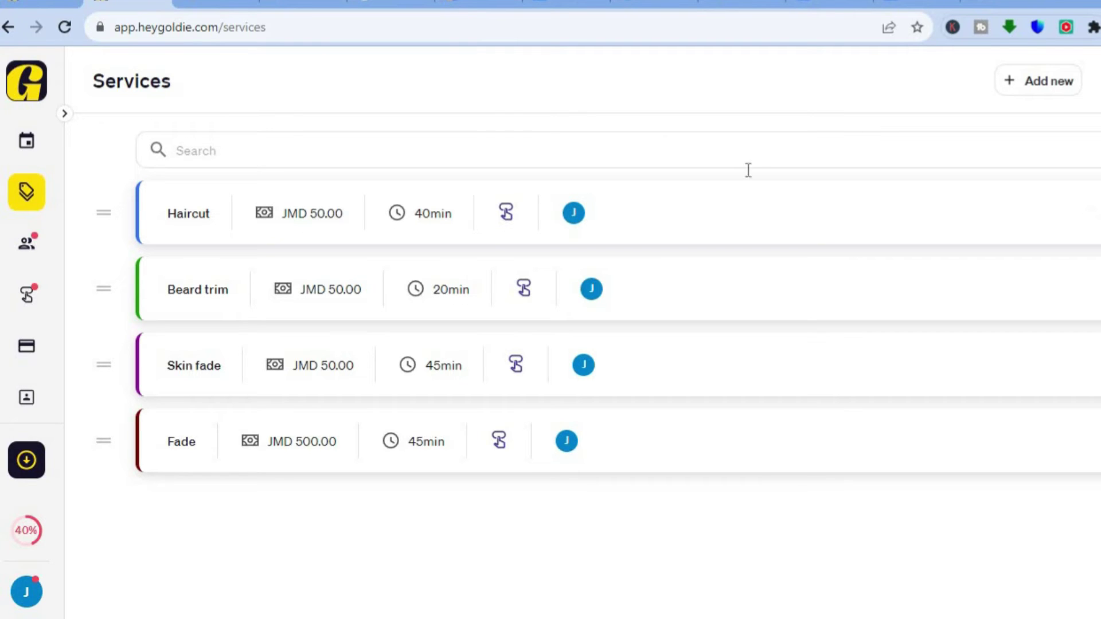
# Step: View the clients list, close an unsaved new client form, then open Online booking
pyautogui.click(28, 247)
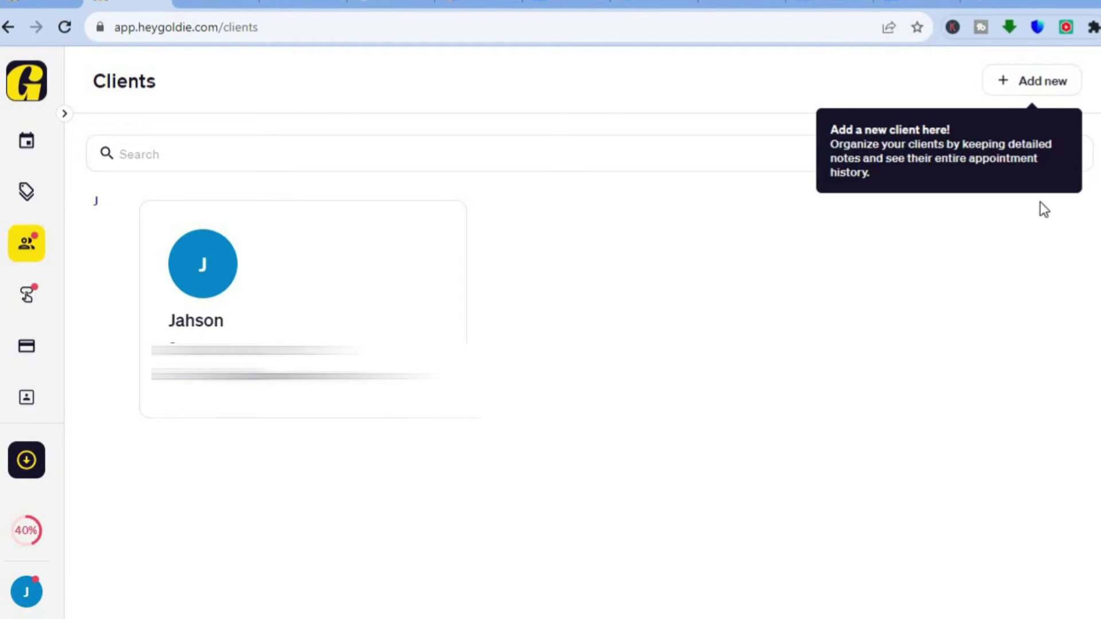
pyautogui.click(1033, 93)
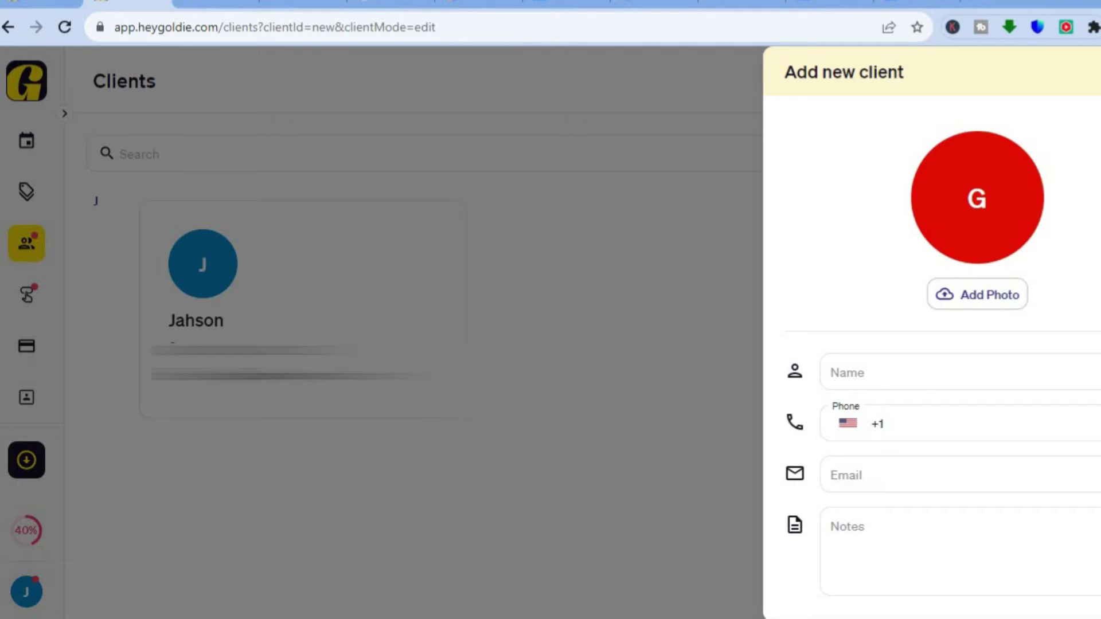
pyautogui.click(658, 284)
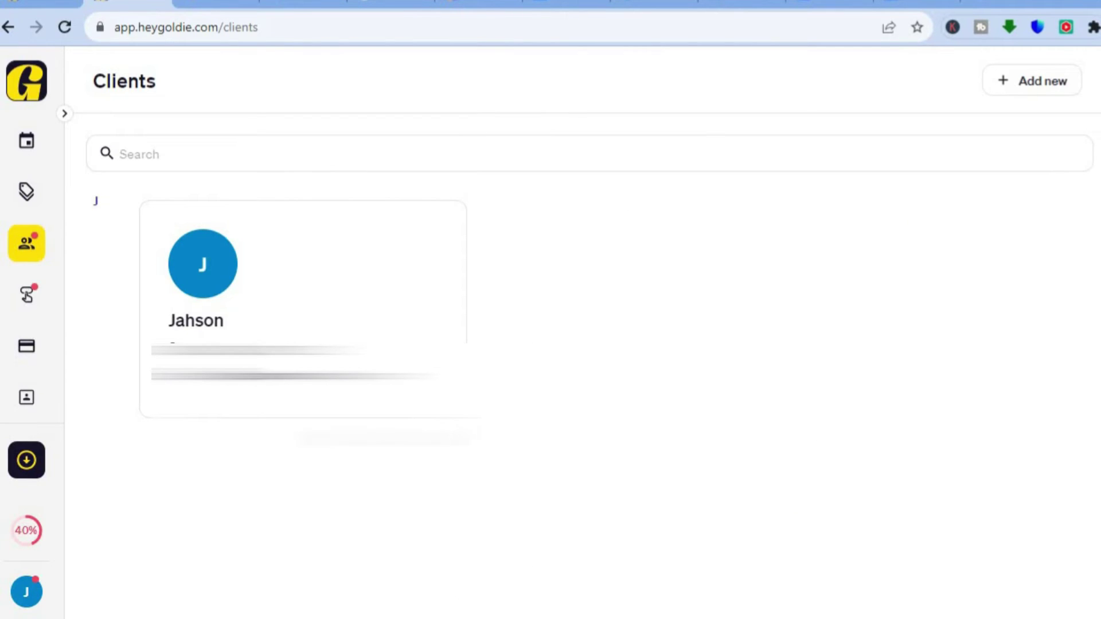
pyautogui.click(42, 303)
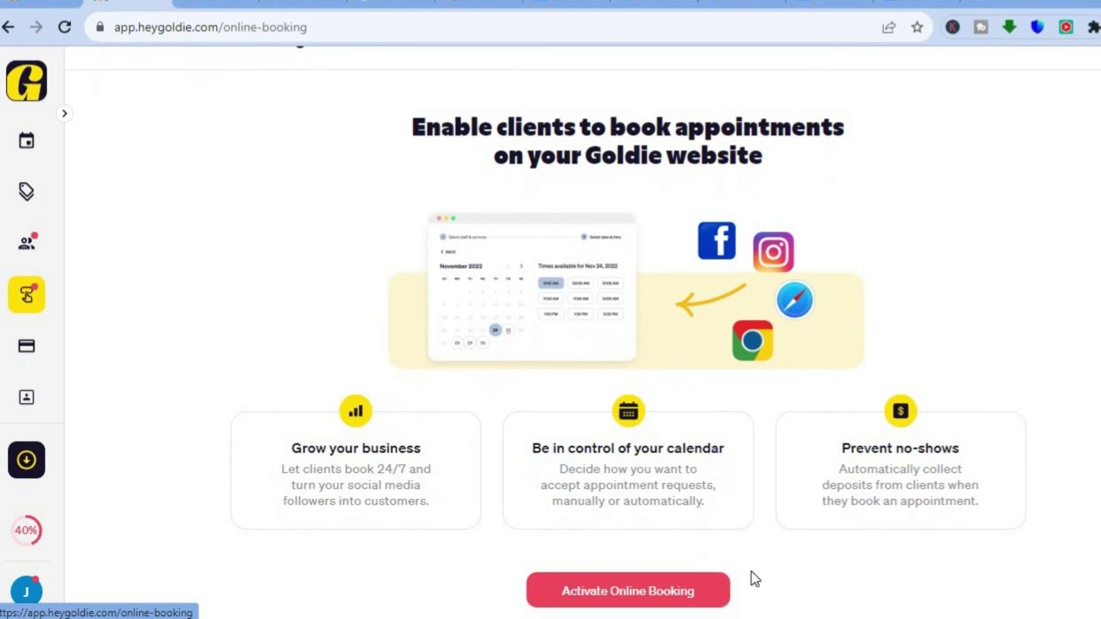
# Step: Activate online booking with all four services and scroll through the Simple Answers setup form
pyautogui.click(677, 580)
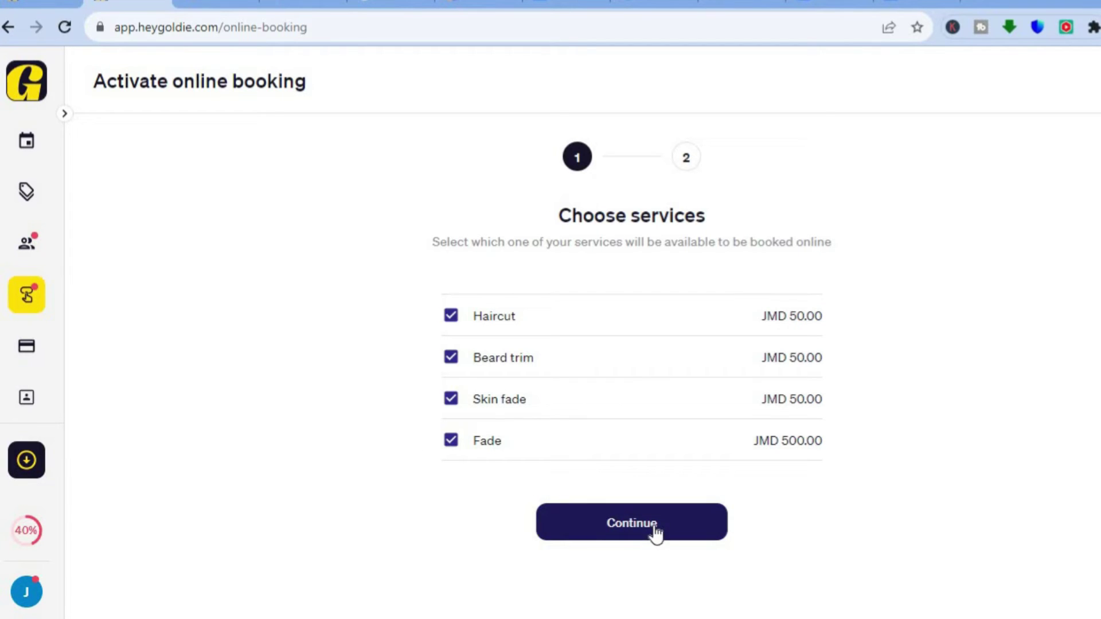
pyautogui.click(637, 534)
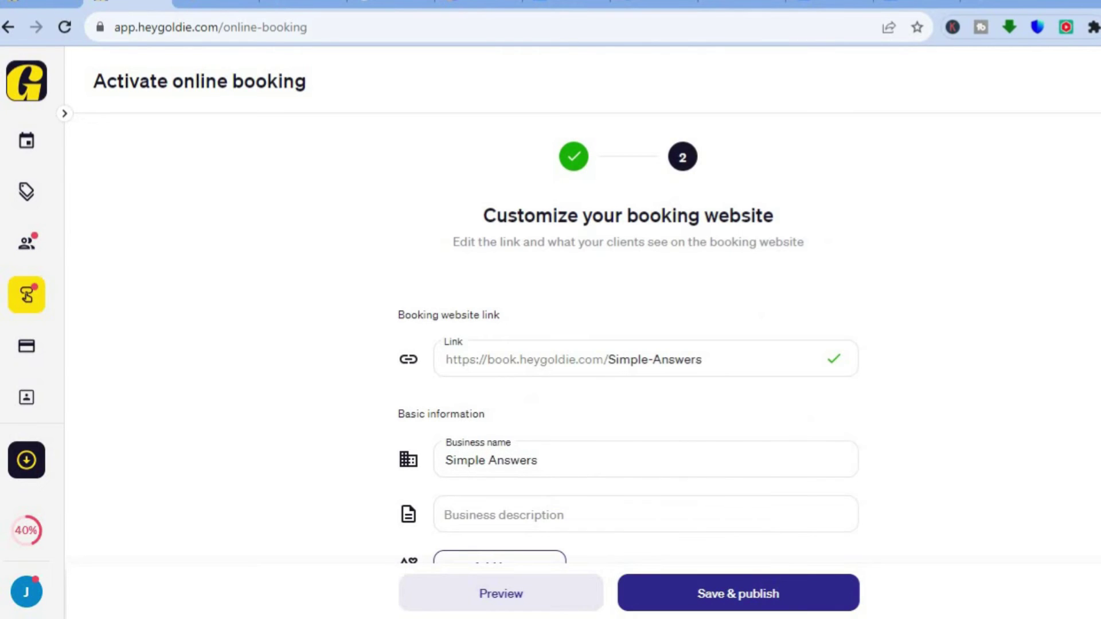
pyautogui.scroll(-4, 630, 344)
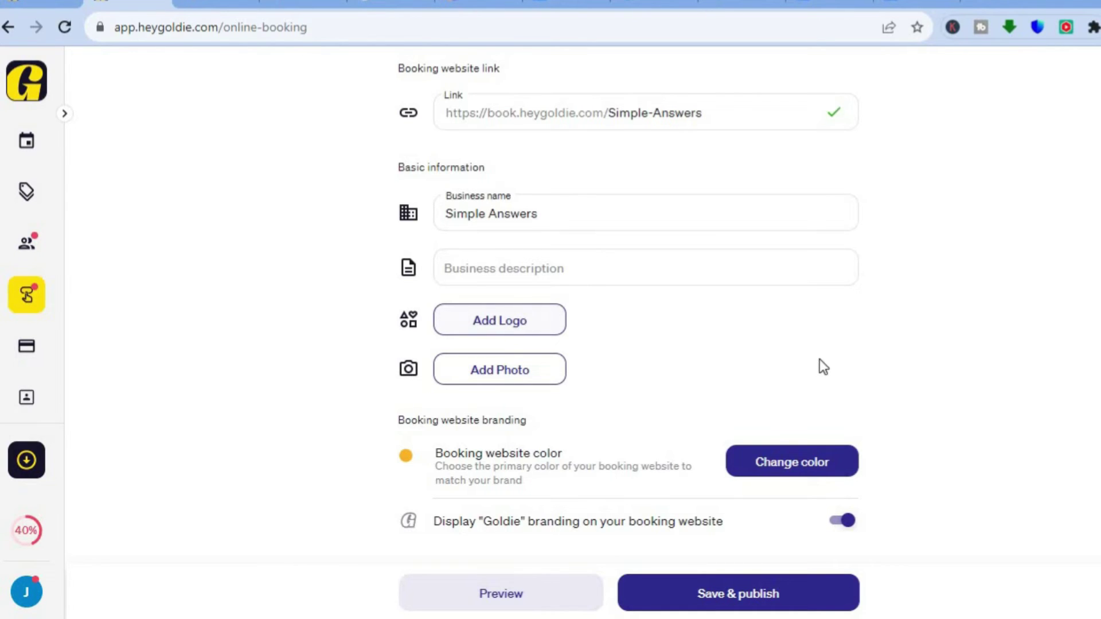
pyautogui.scroll(-5, 781, 388)
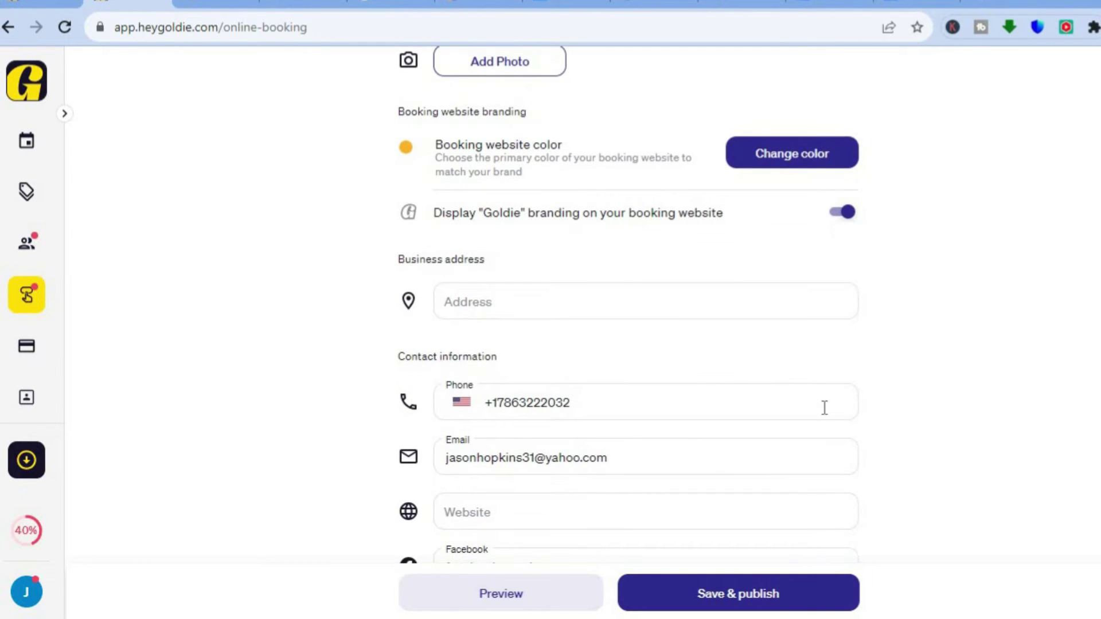
pyautogui.scroll(-8, 628, 308)
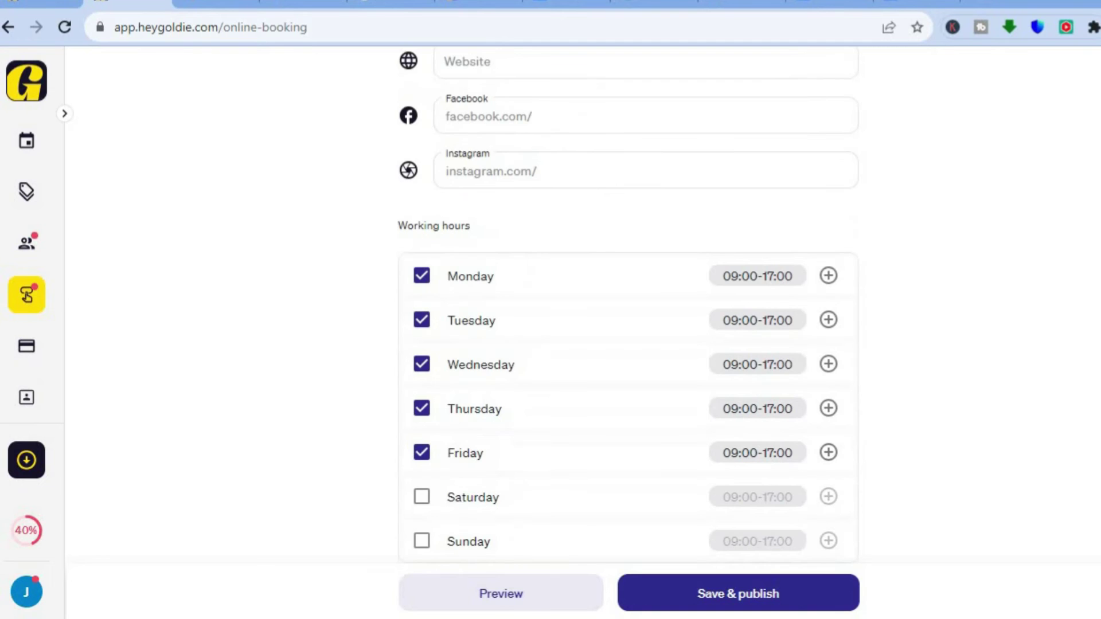
pyautogui.scroll(-1, 628, 308)
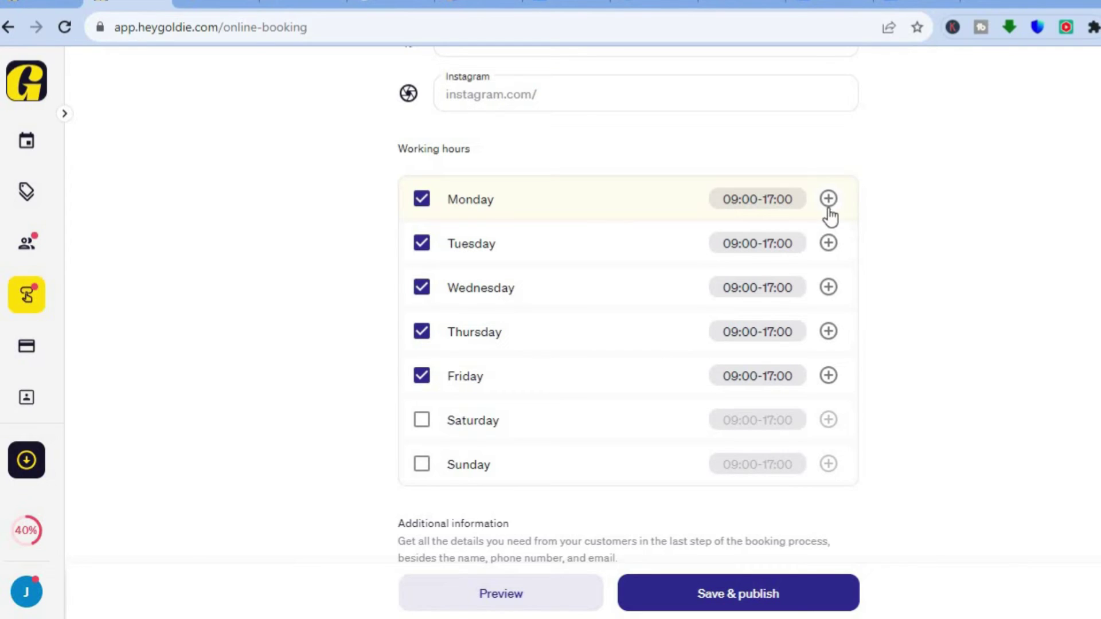
# Step: Leave Monday's working hours unchanged and preview the booking website
pyautogui.click(787, 199)
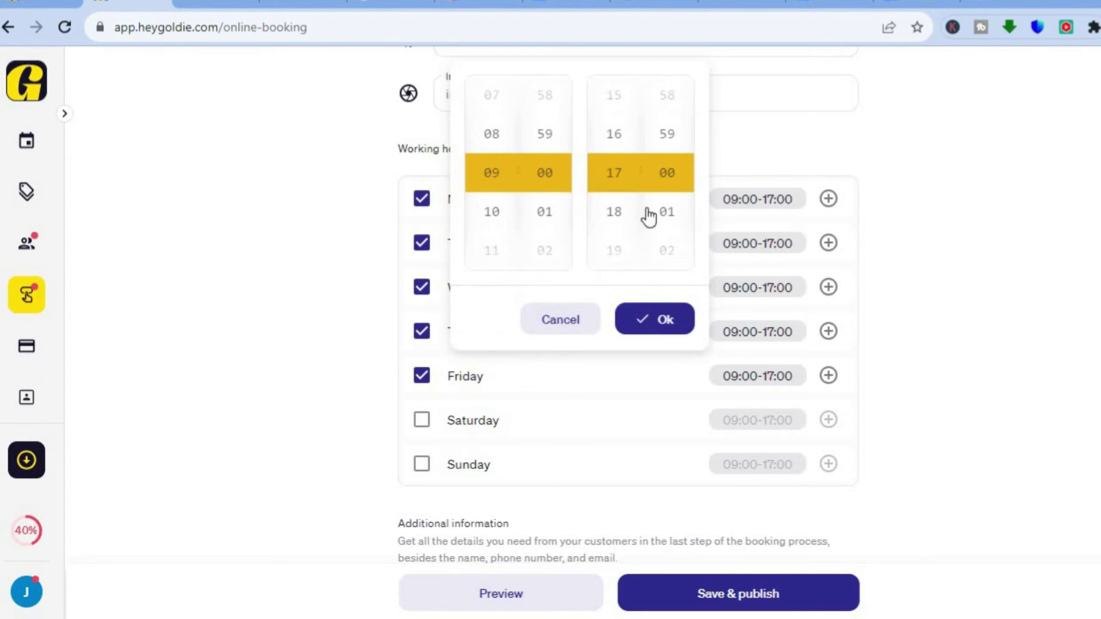
pyautogui.click(558, 322)
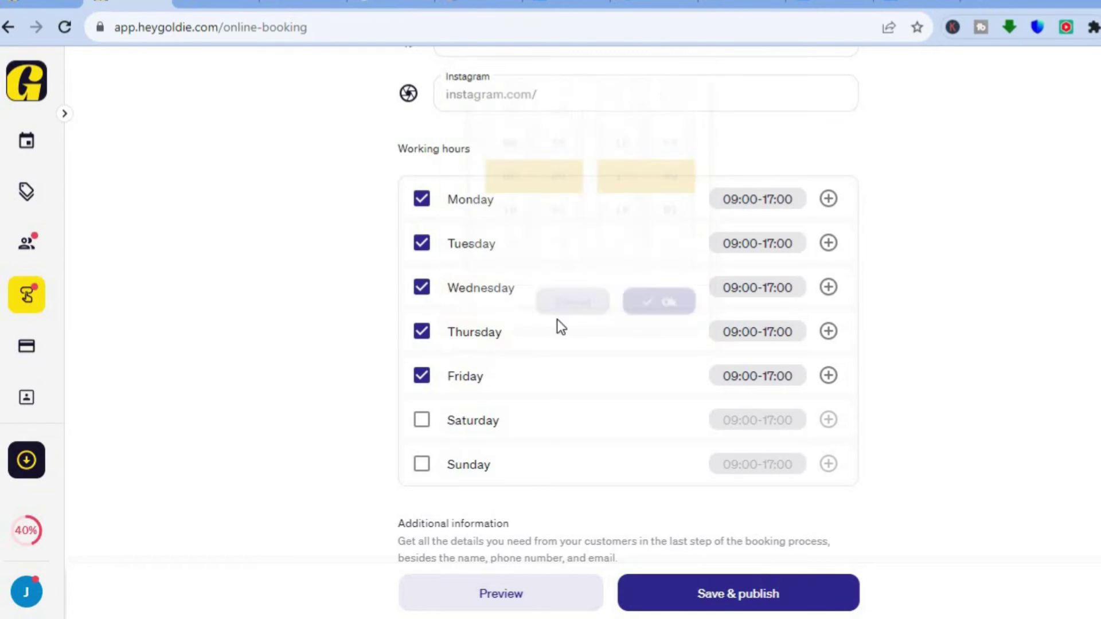
pyautogui.click(827, 199)
pyautogui.click(665, 319)
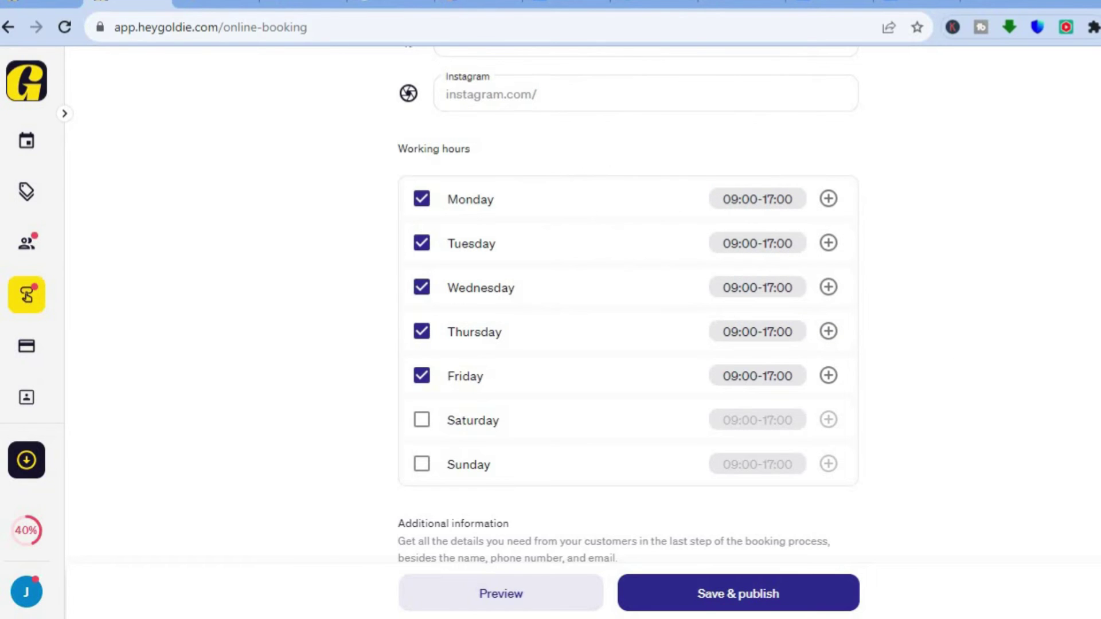
pyautogui.scroll(-6, 628, 304)
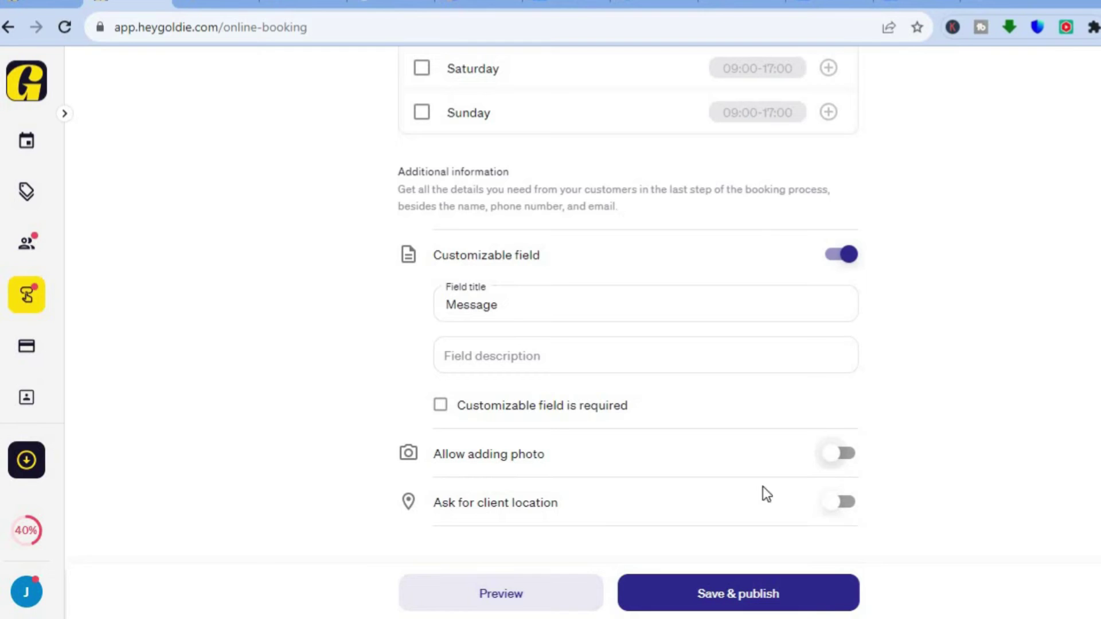
pyautogui.click(515, 593)
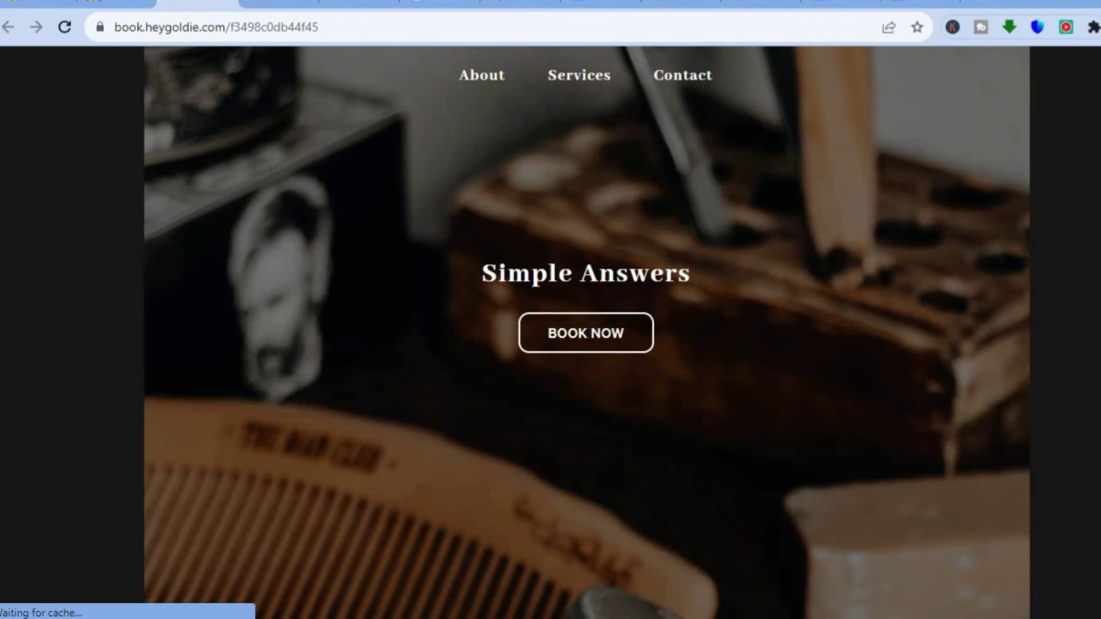
# Step: Browse the Simple Answers site preview, try booking a Haircut, then close the preview
pyautogui.scroll(-6, 584, 310)
pyautogui.scroll(6, 585, 310)
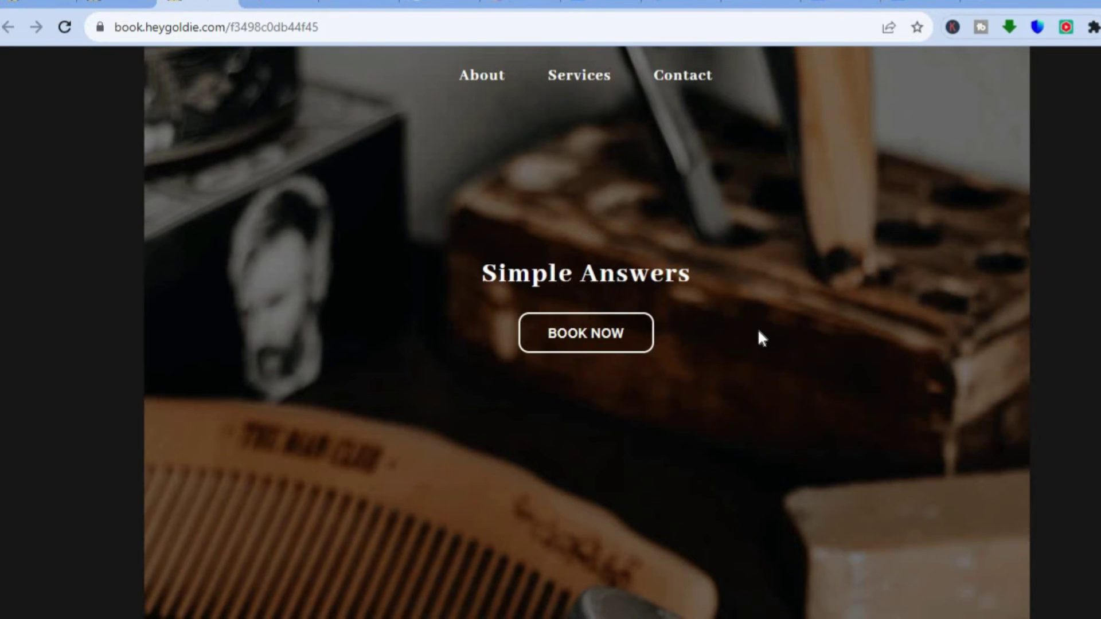
pyautogui.click(633, 339)
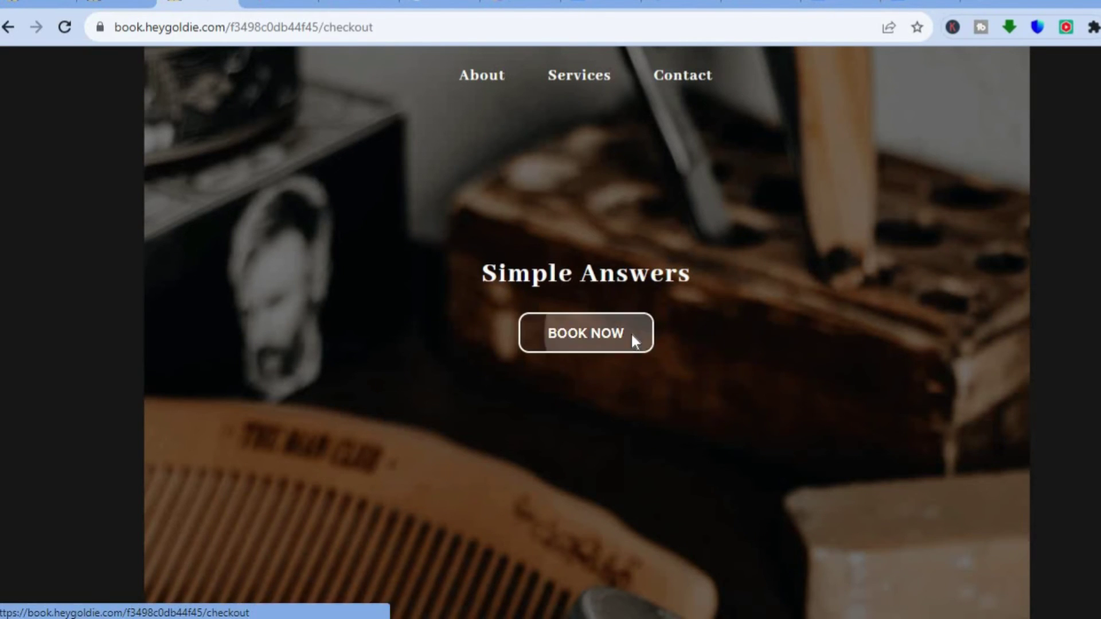
pyautogui.click(7, 27)
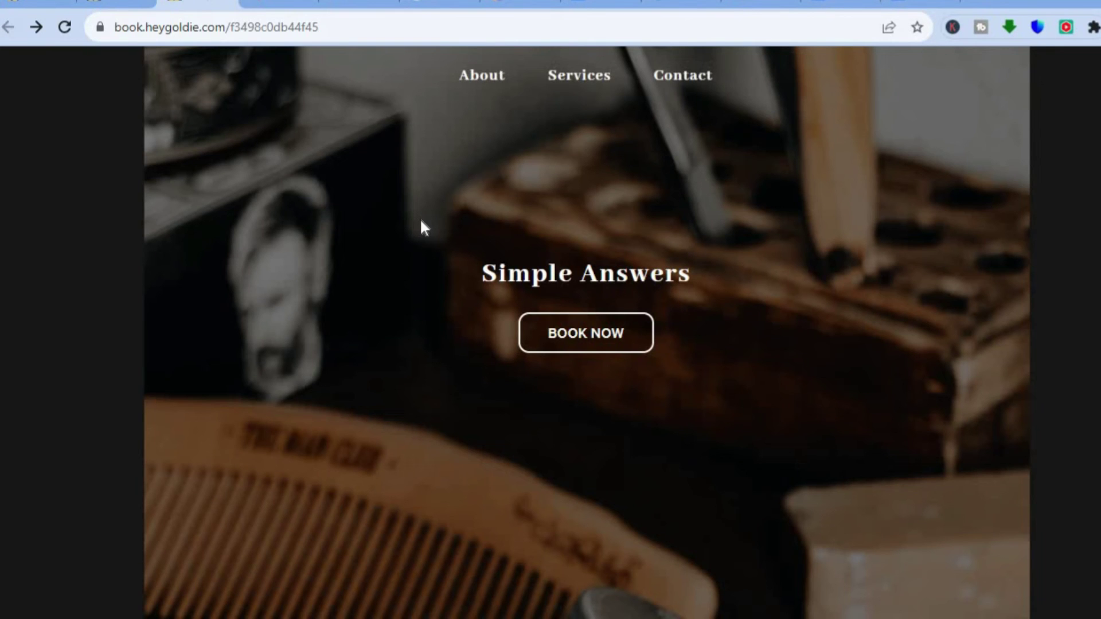
pyautogui.click(573, 89)
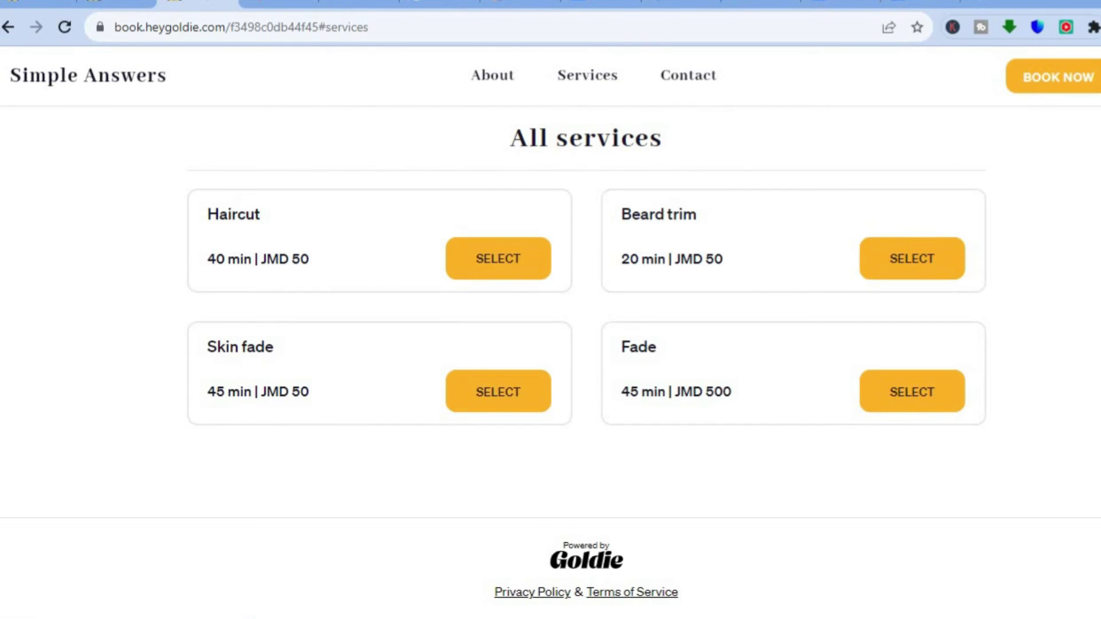
pyautogui.scroll(3, 551, 344)
pyautogui.scroll(-3, 550, 344)
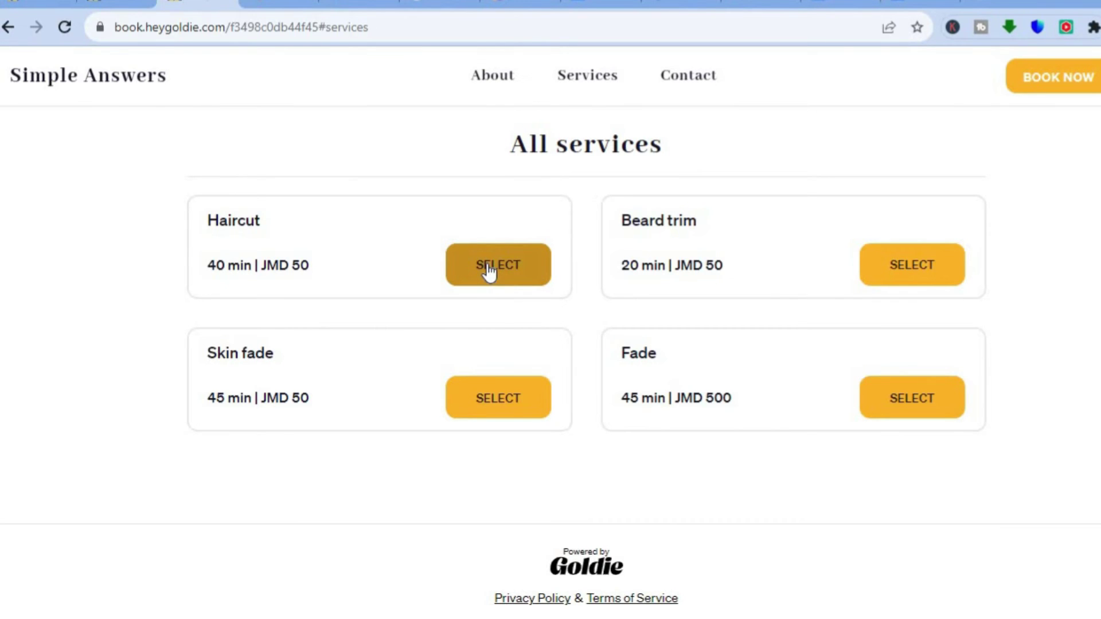
pyautogui.click(489, 270)
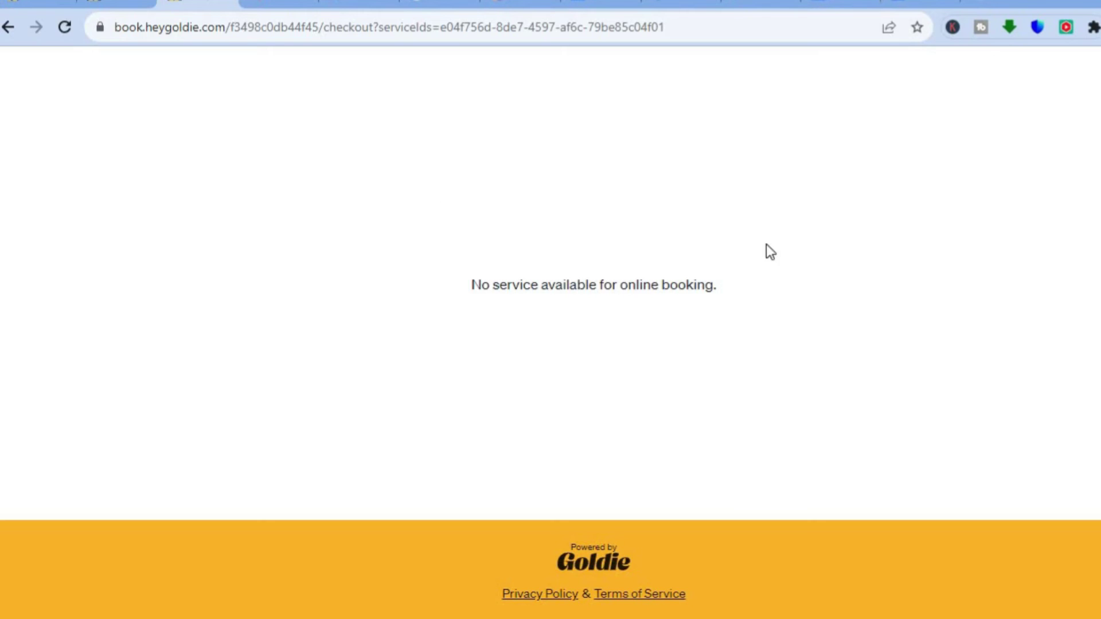
pyautogui.click(228, 6)
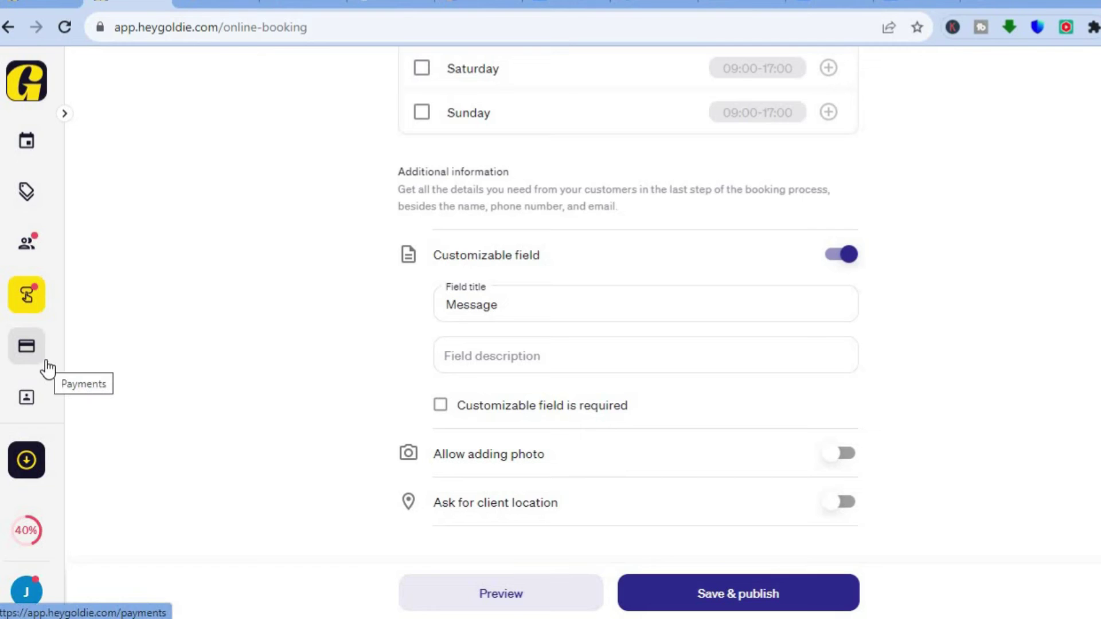
# Step: Try starting payment collection in Payments and close the Unlock payments upgrade offer
pyautogui.click(24, 358)
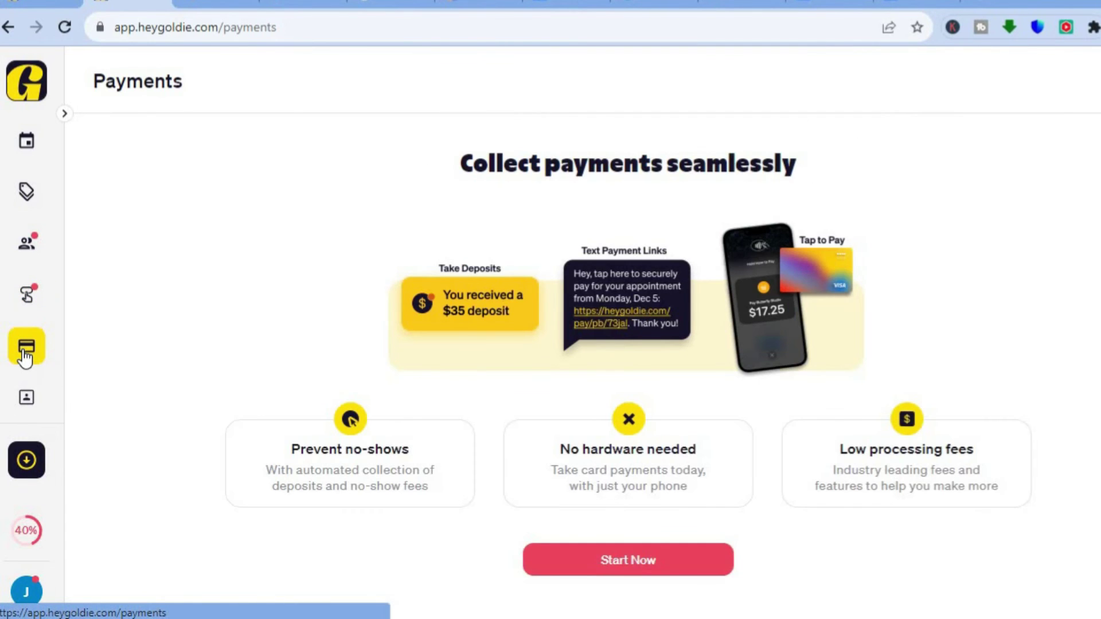
pyautogui.click(599, 559)
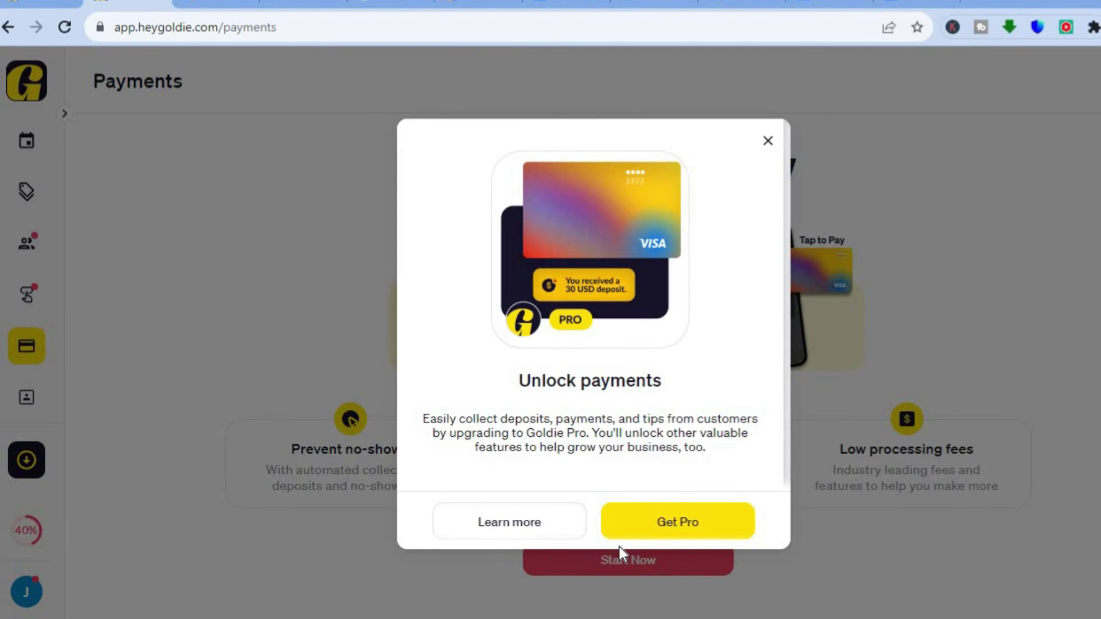
pyautogui.click(767, 141)
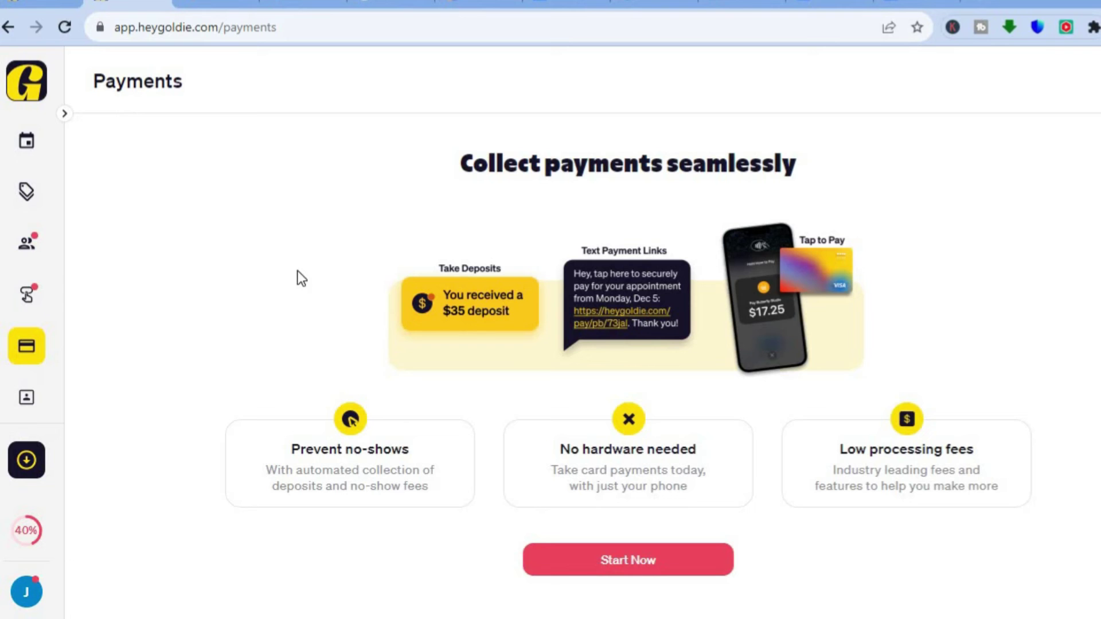
# Step: Try adding a staff member in Staff management and close the Unlock staff offer
pyautogui.click(36, 400)
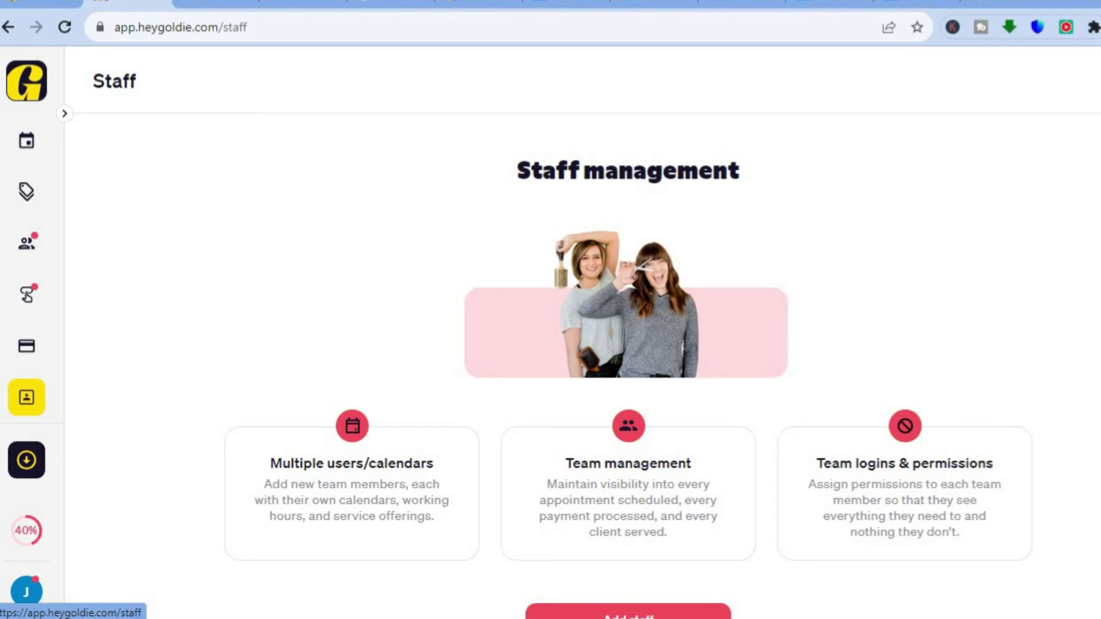
pyautogui.scroll(-1, 696, 530)
pyautogui.click(618, 602)
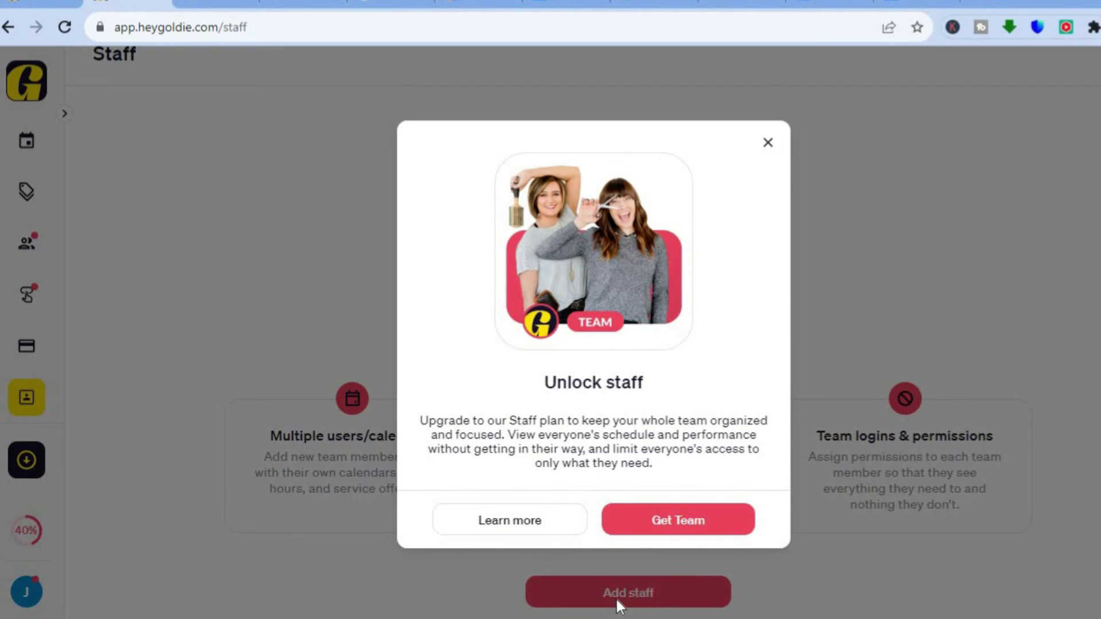
pyautogui.click(768, 143)
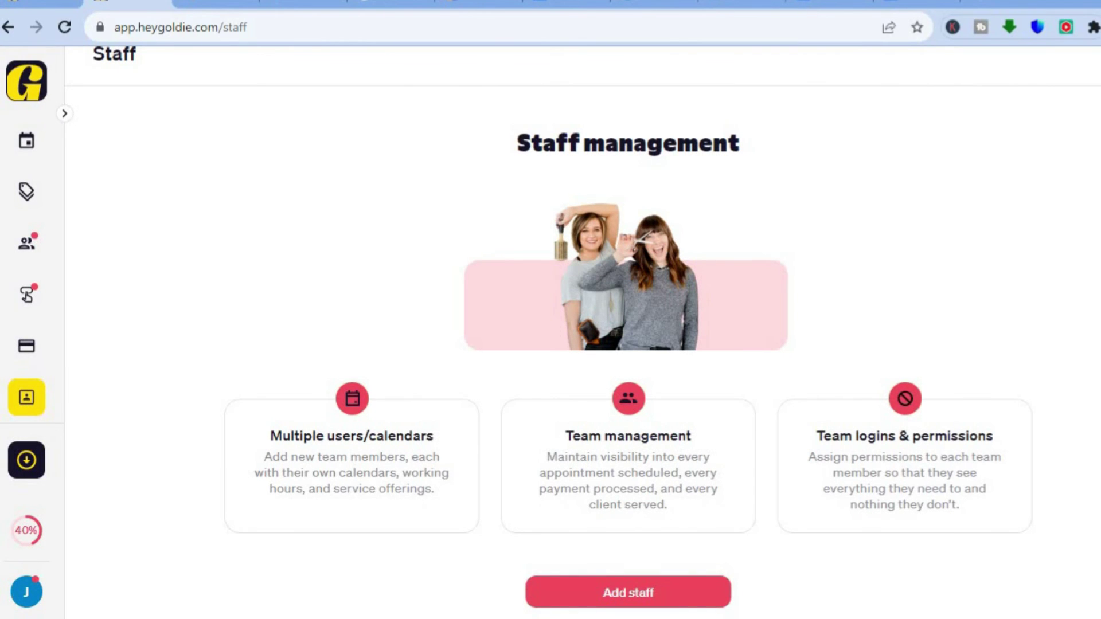
pyautogui.scroll(1, 583, 332)
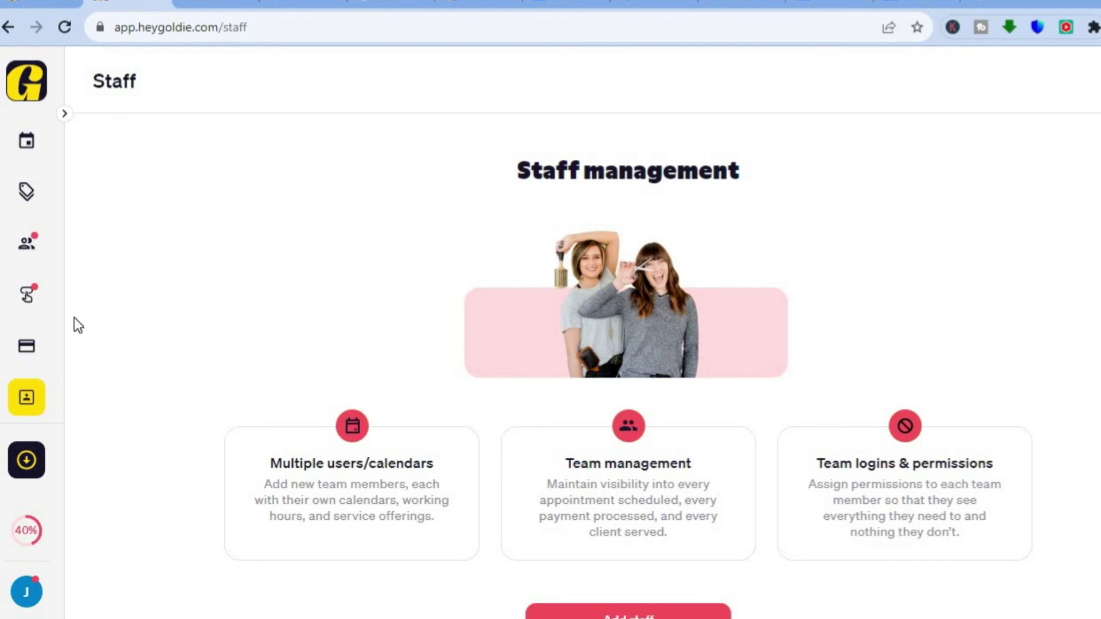
# Step: Activate online booking, confirm the services, and save and publish the booking website
pyautogui.click(35, 297)
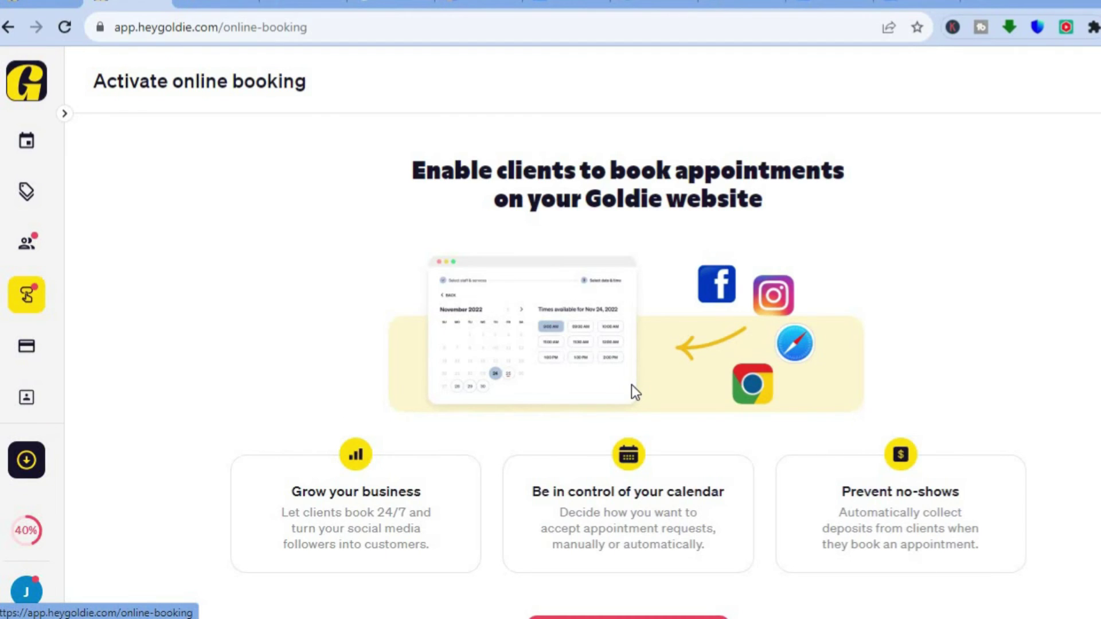
pyautogui.scroll(-1, 652, 569)
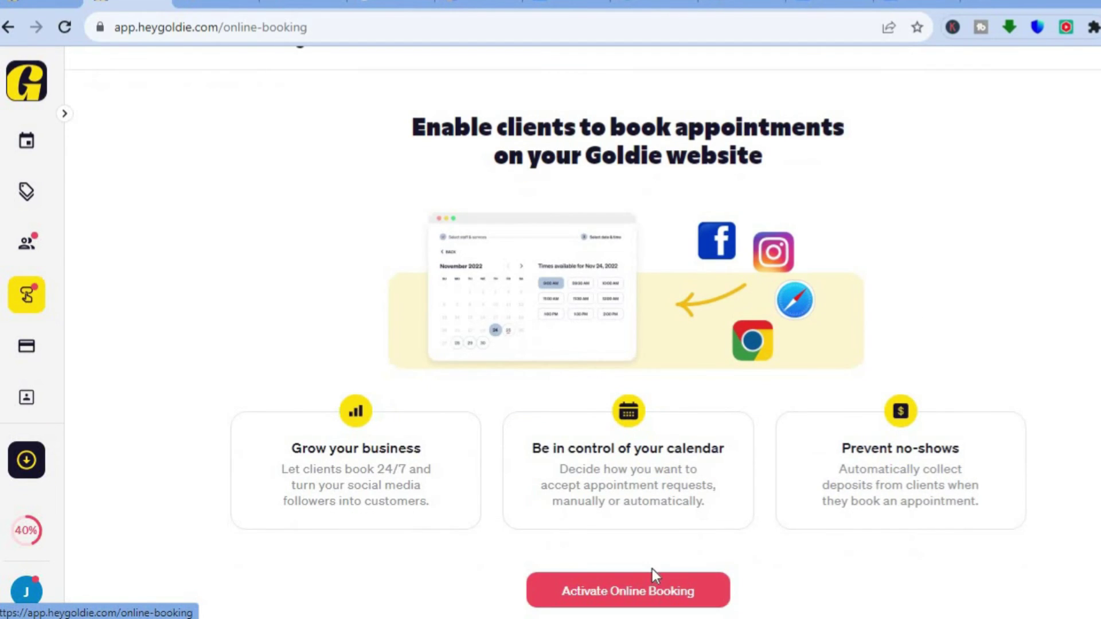
pyautogui.click(635, 587)
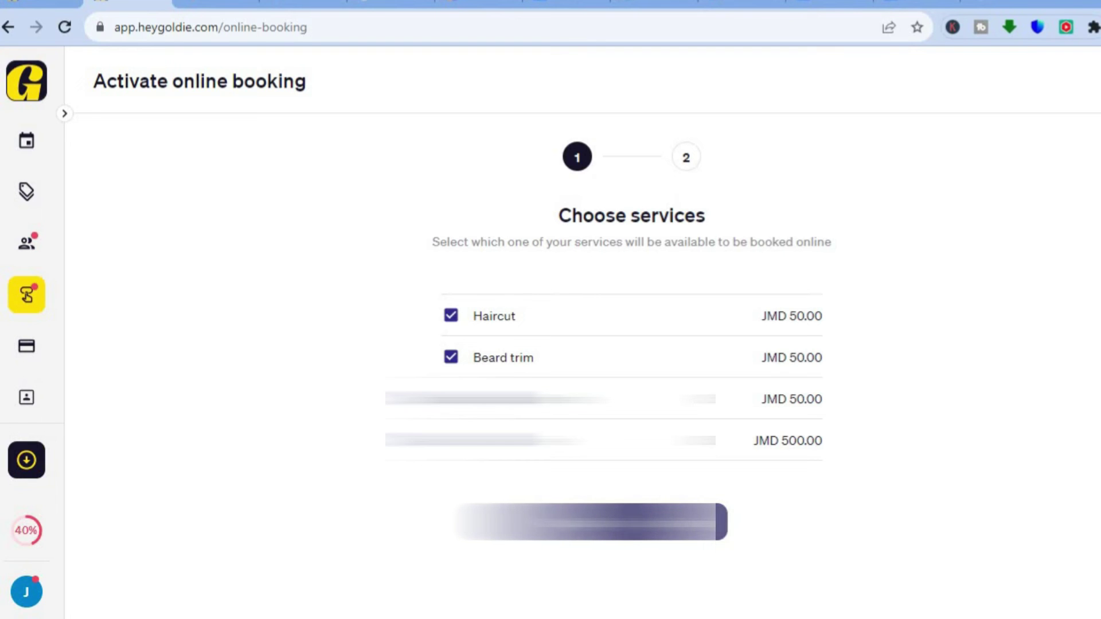
pyautogui.click(630, 522)
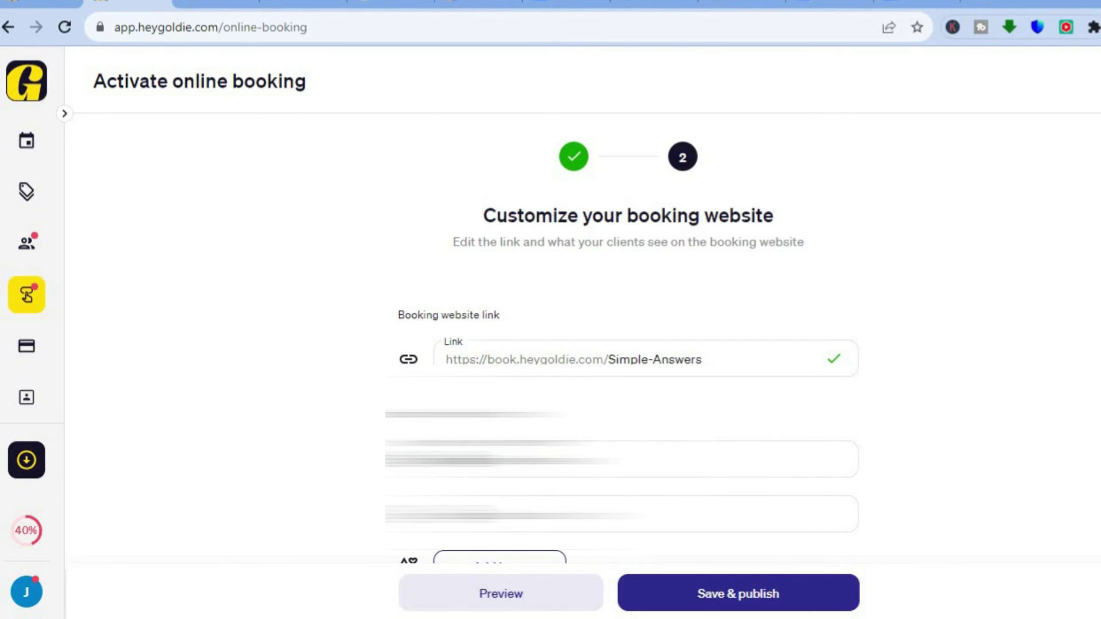
pyautogui.scroll(-10, 844, 437)
pyautogui.click(734, 595)
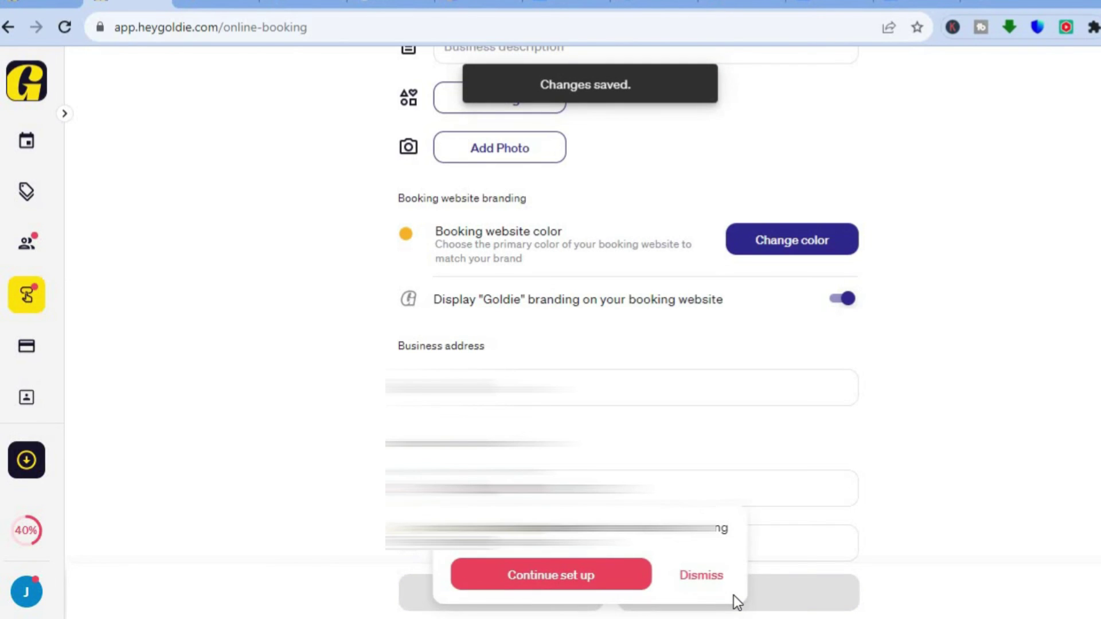
# Step: Dismiss the setup prompt and open the public Simple Answers site at book.heygoldie.com/Simple-Answers
pyautogui.click(717, 579)
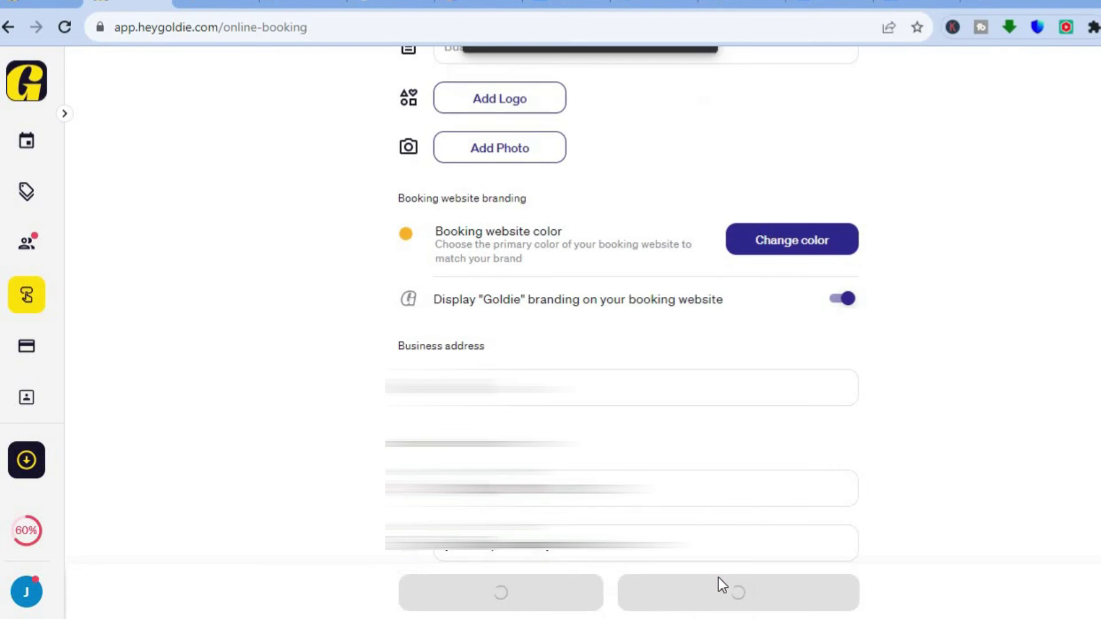
pyautogui.scroll(-6, 628, 321)
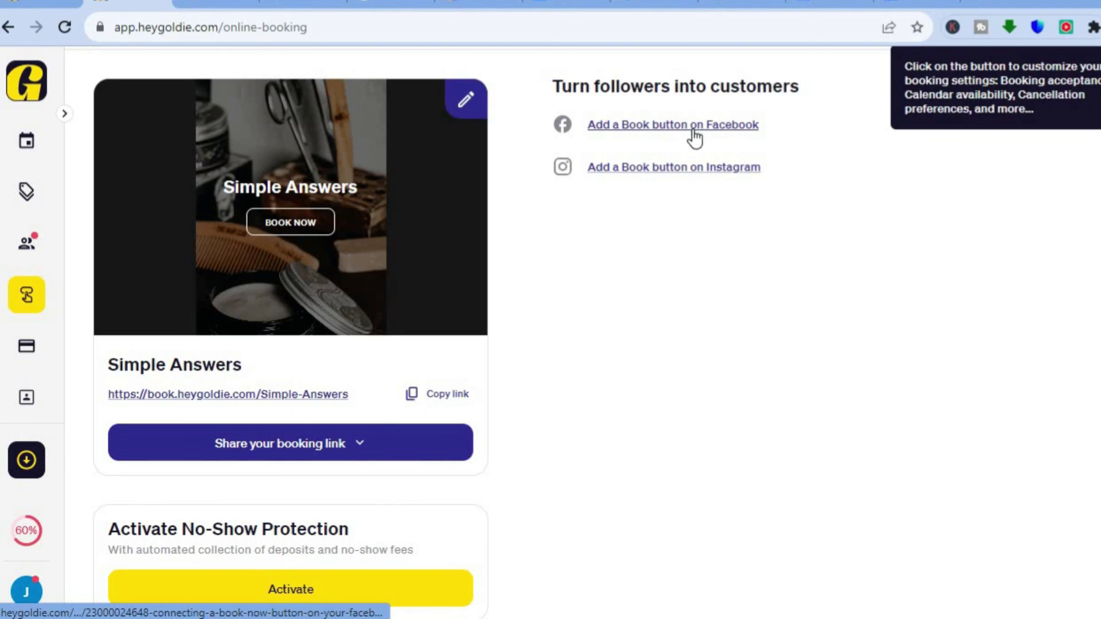
pyautogui.click(307, 395)
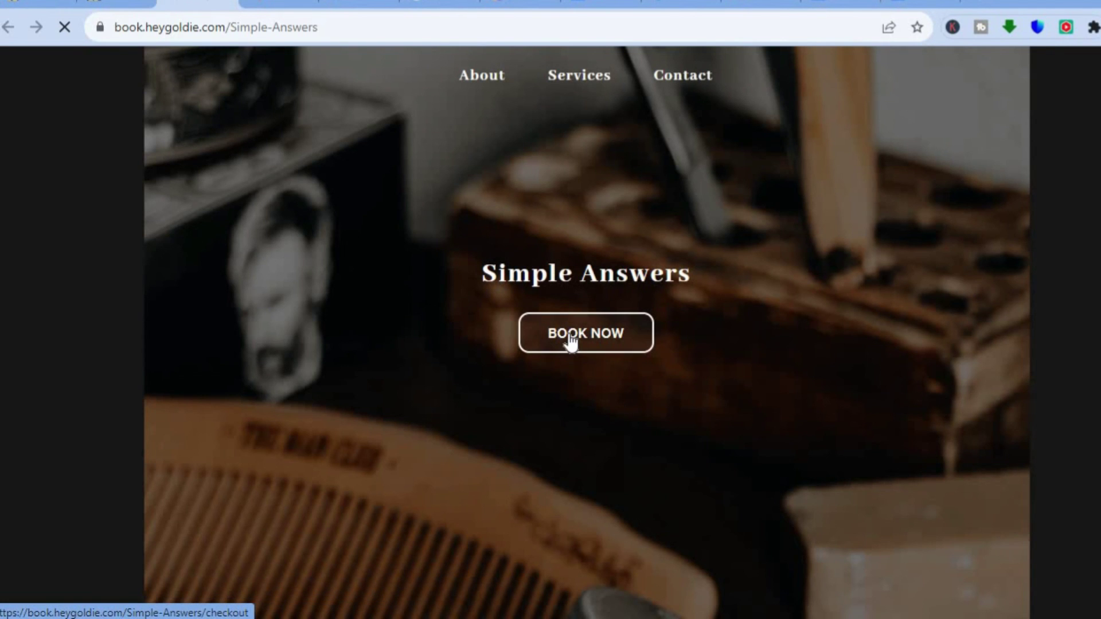
# Step: Start a booking on the public site and select the Fade service
pyautogui.click(548, 342)
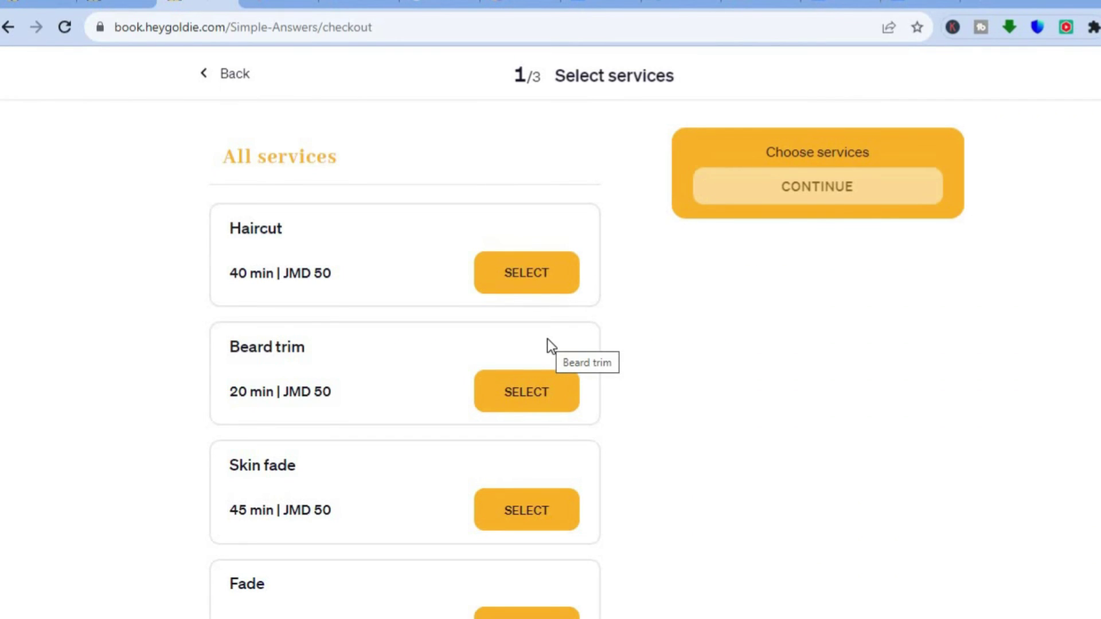
pyautogui.scroll(-2, 547, 338)
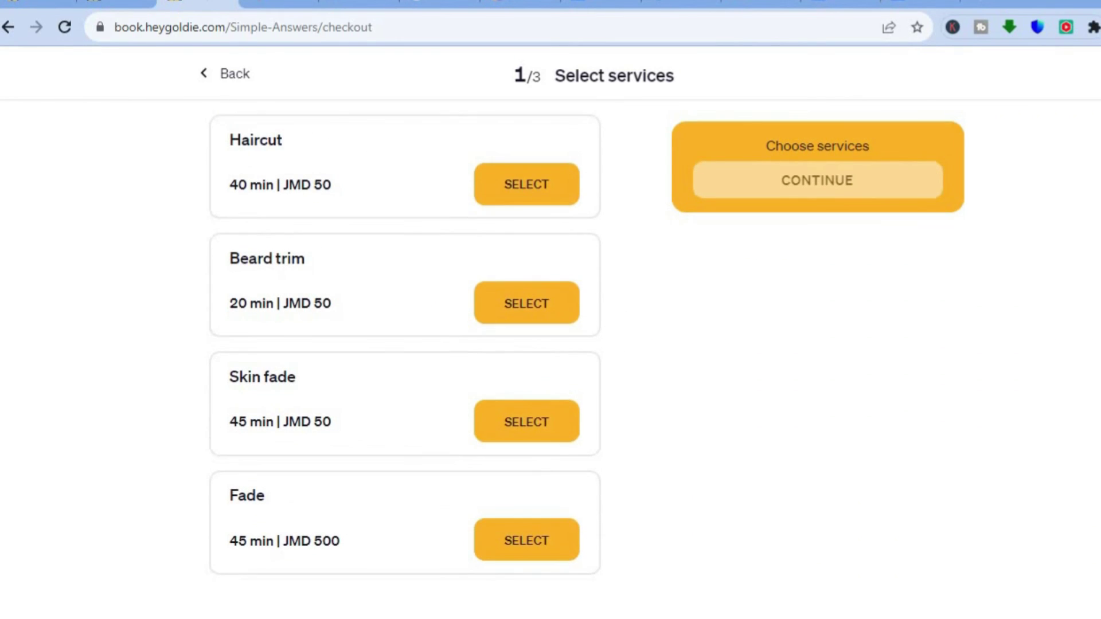
pyautogui.click(532, 539)
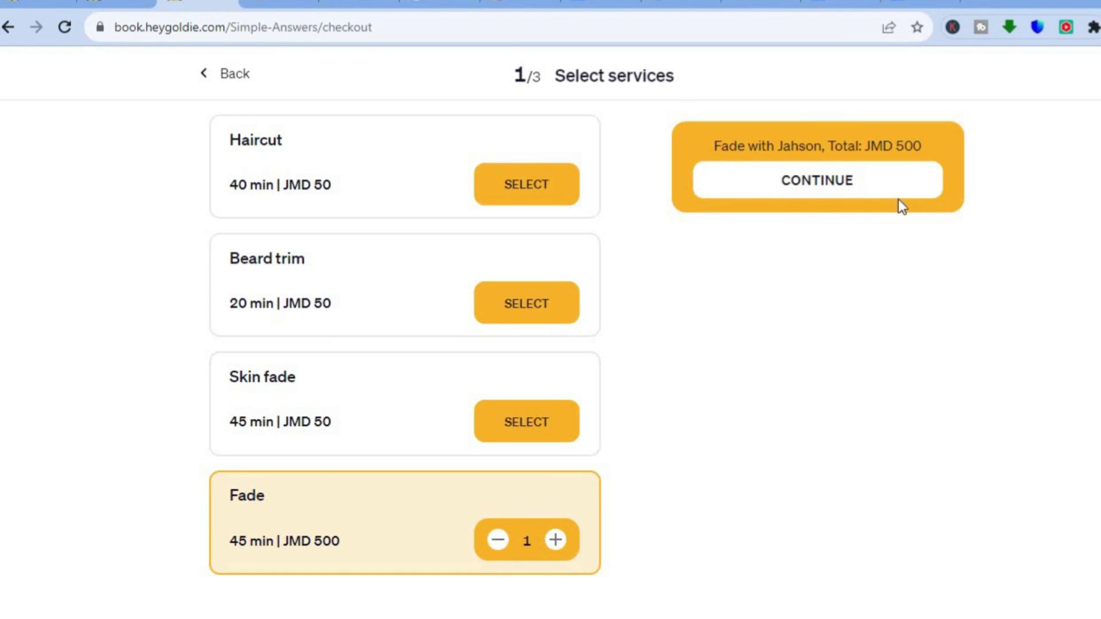
pyautogui.click(847, 180)
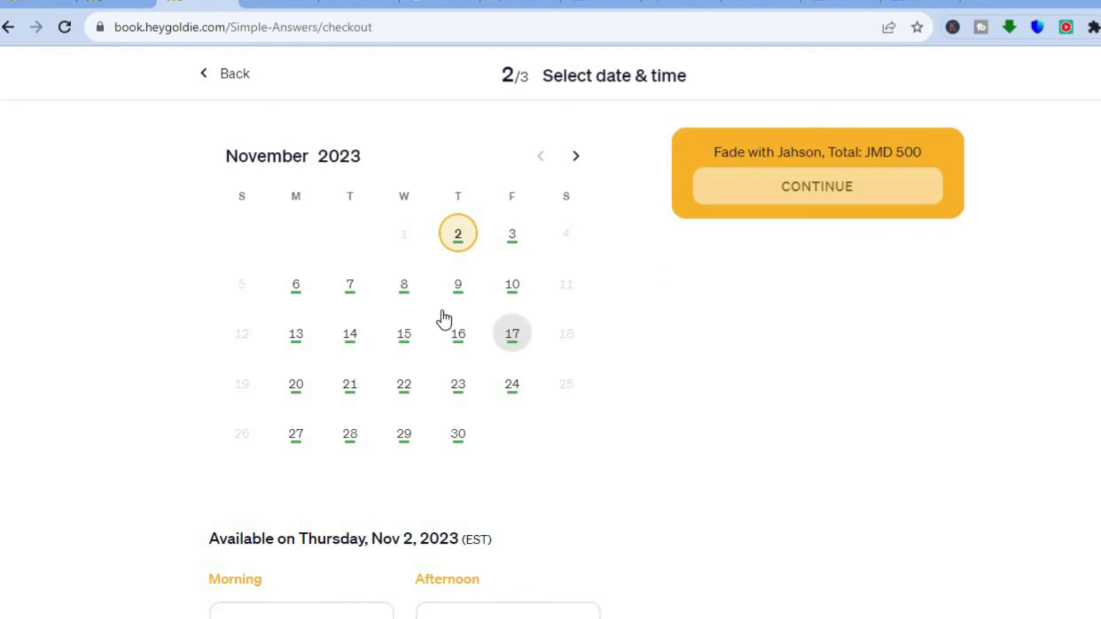
# Step: Pick November 9 at 12:00 PM, continue to the details step, then return to Goldie
pyautogui.click(457, 304)
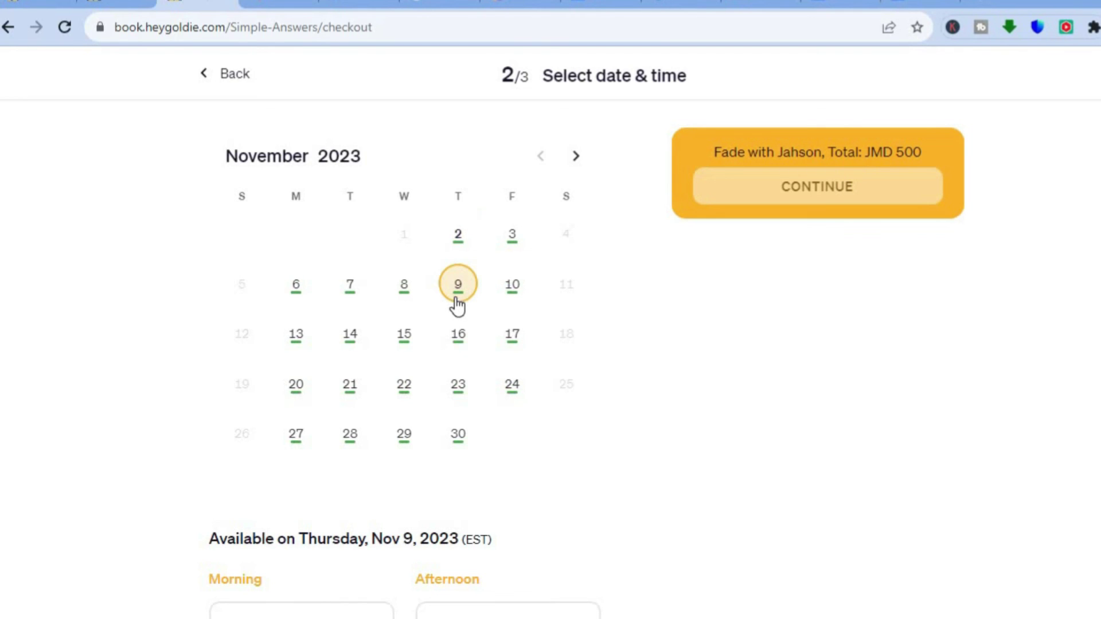
pyautogui.scroll(-1, 585, 369)
pyautogui.scroll(-6, 505, 370)
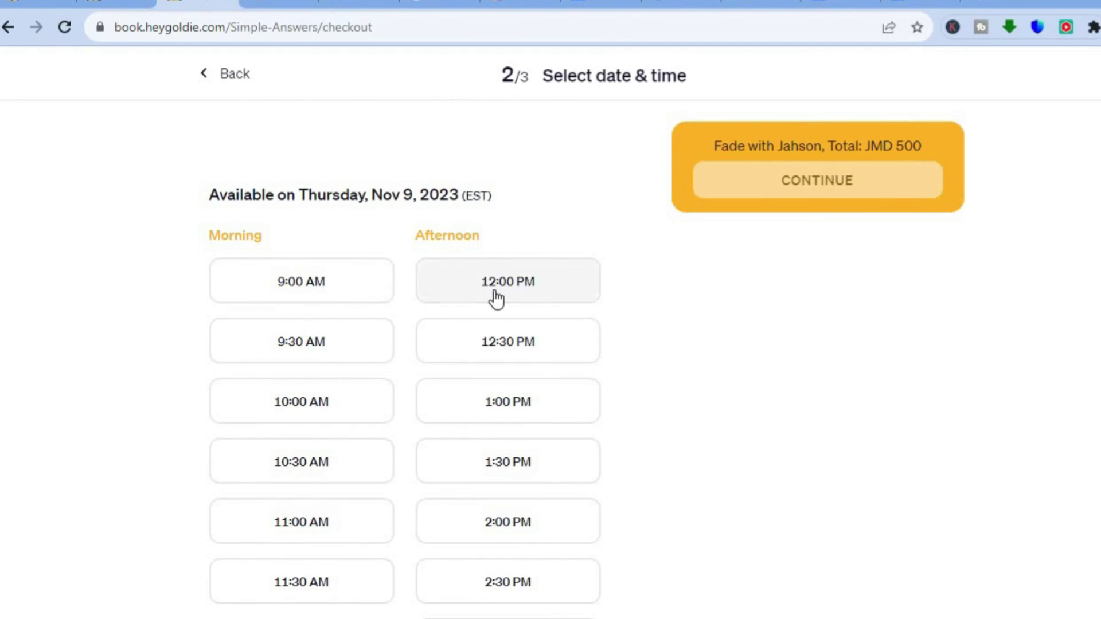
pyautogui.click(495, 298)
pyautogui.click(824, 198)
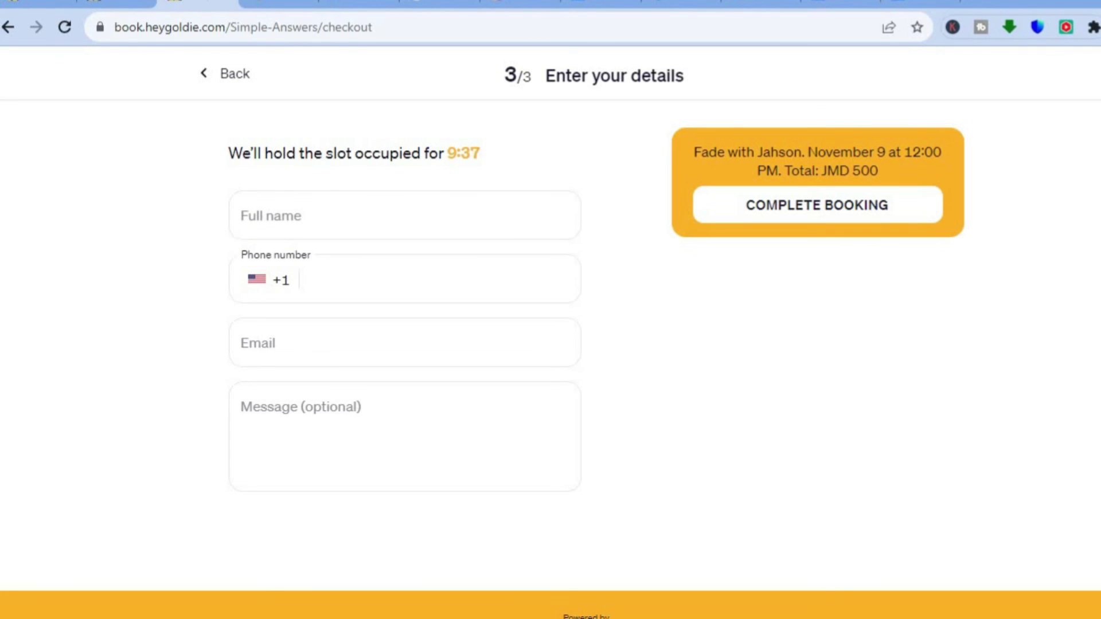
pyautogui.click(122, 2)
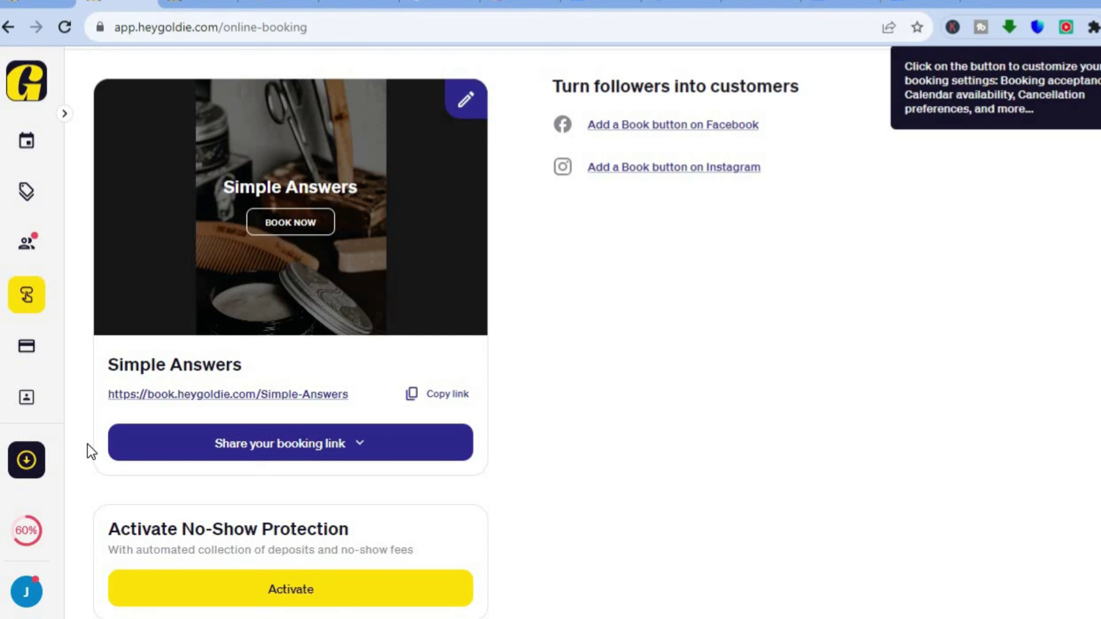
# Step: Go to the Services page via the Calendar to list Haircut, Beard trim, Skin fade and Fade
pyautogui.click(33, 150)
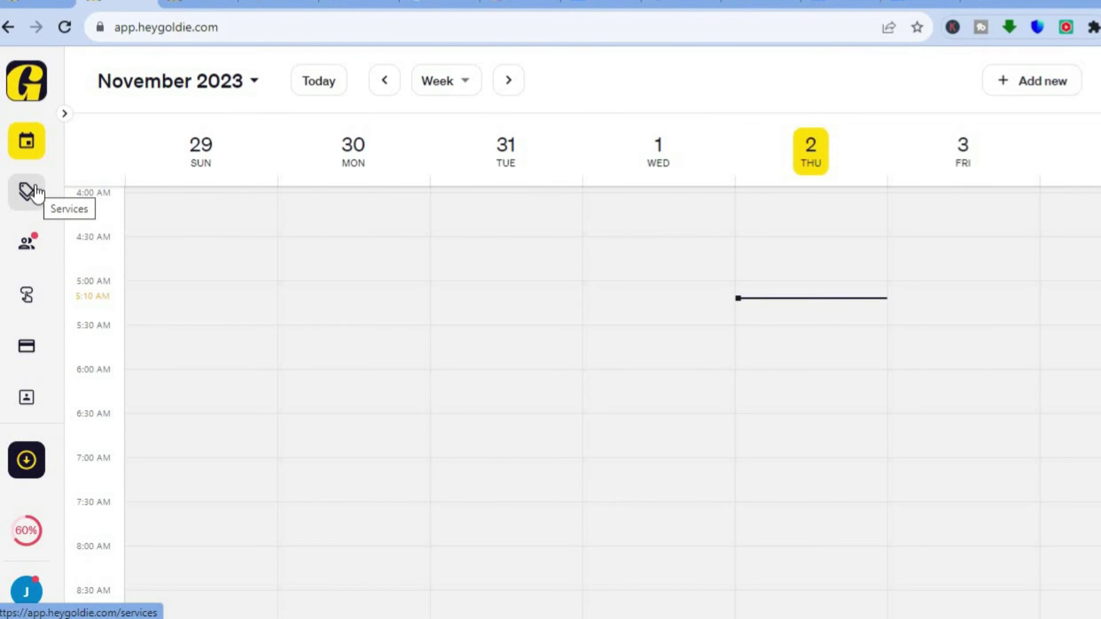
pyautogui.click(35, 193)
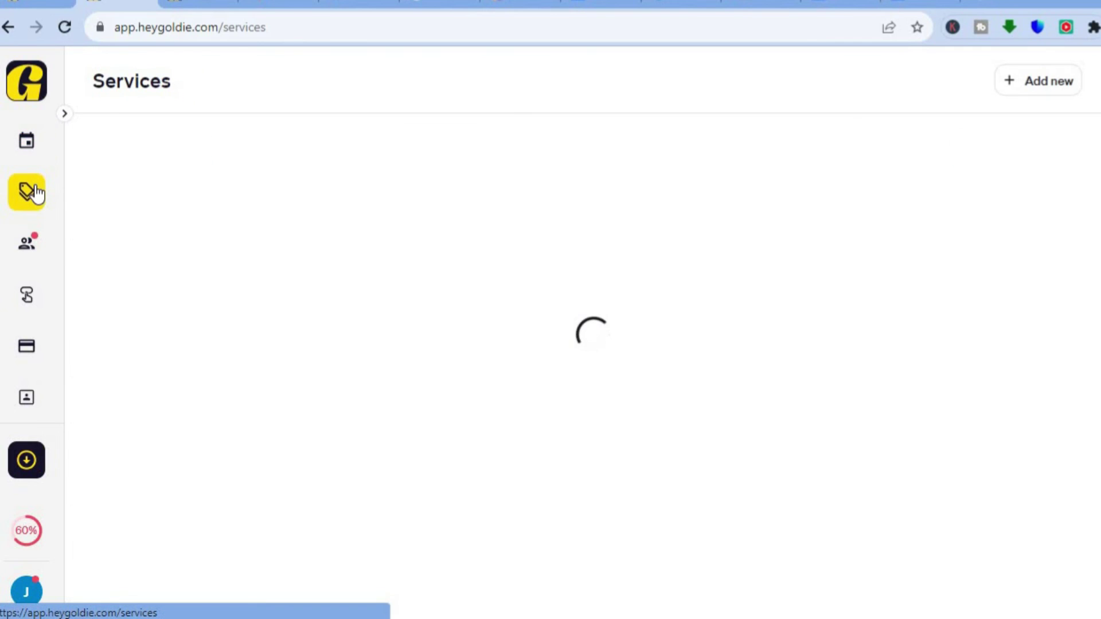